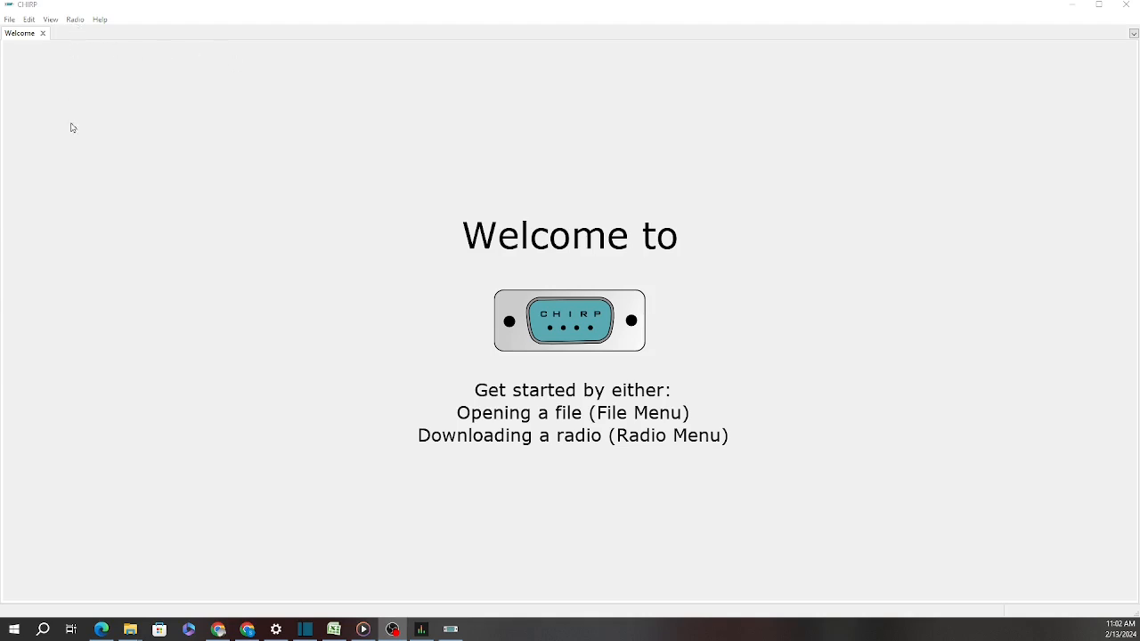
# - Start a download from the radio using port COM12: Prolific USB-to-Serial Comm Port
pyautogui.click(75, 21)
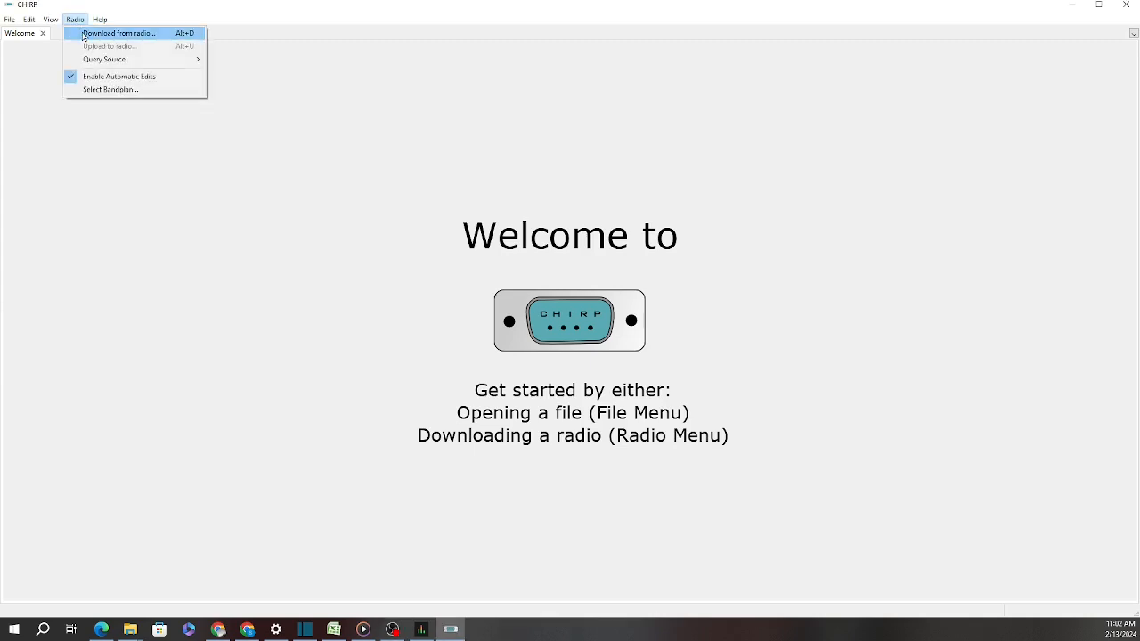
pyautogui.click(84, 34)
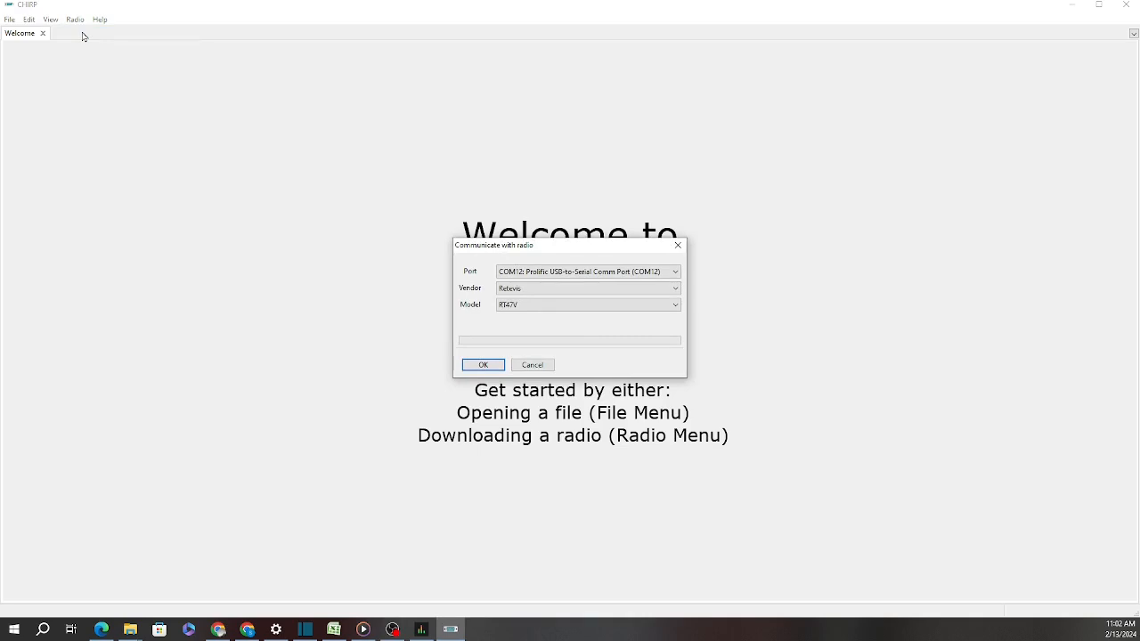
pyautogui.click(676, 273)
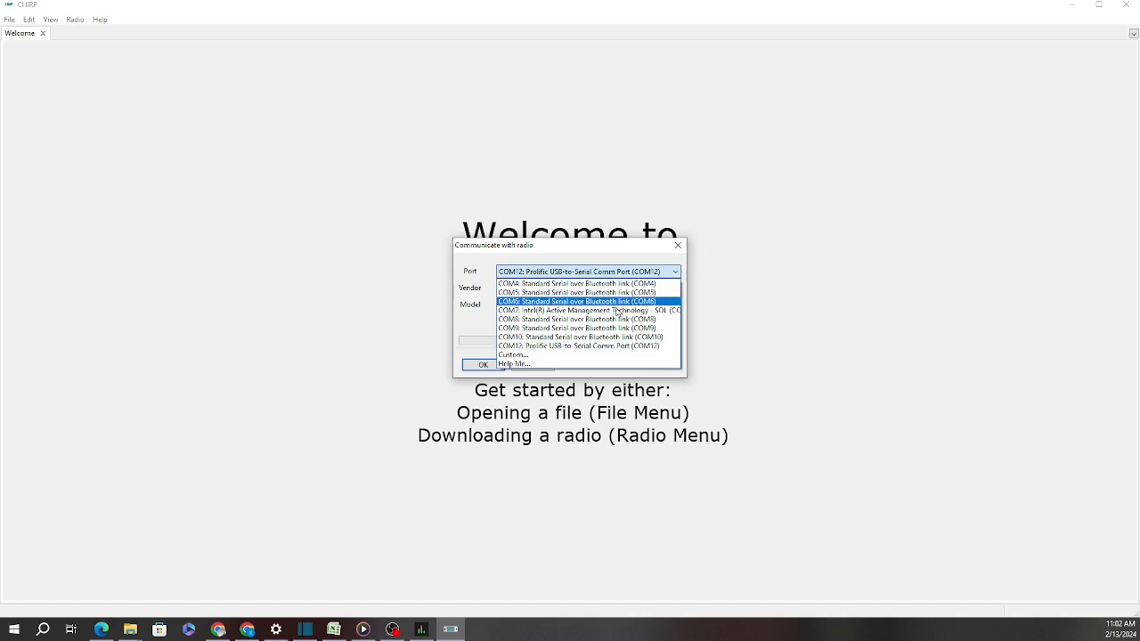
pyautogui.click(562, 349)
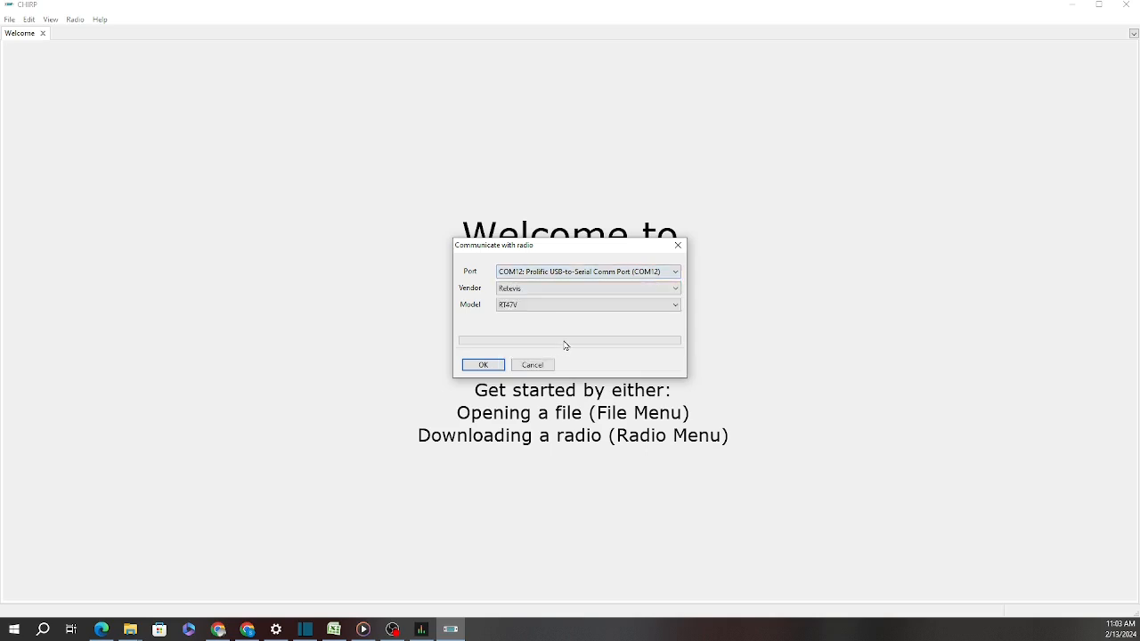
# - Choose vendor Retevis and model RT47V, and download the radio's memories
pyautogui.click(675, 290)
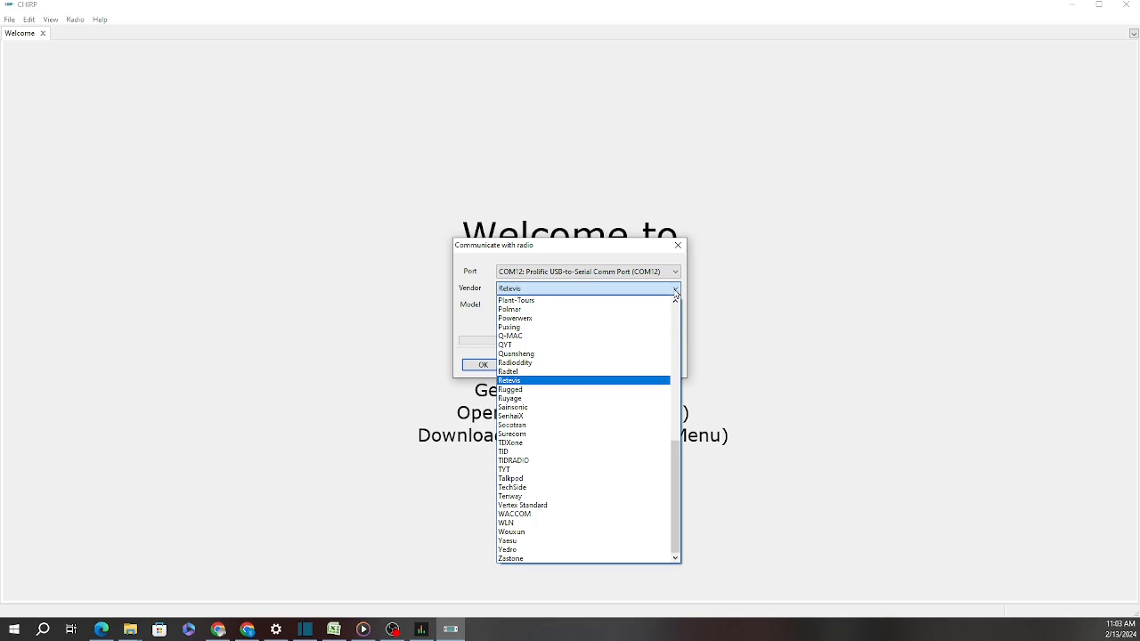
pyautogui.click(542, 382)
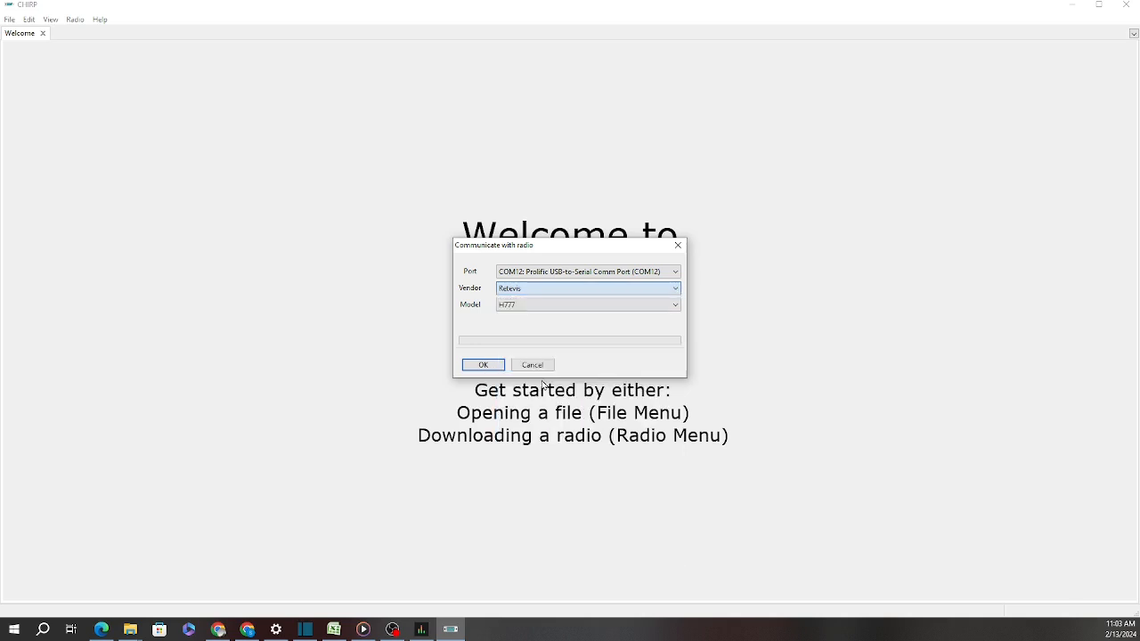
pyautogui.click(675, 306)
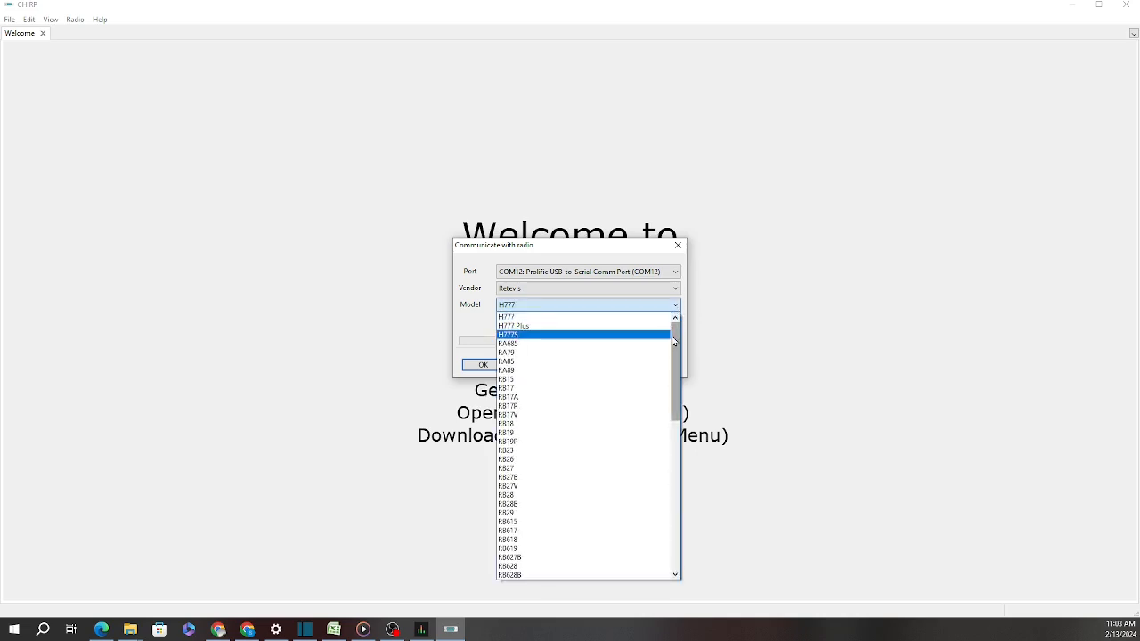
pyautogui.moveTo(673, 341); pyautogui.dragTo(672, 458)
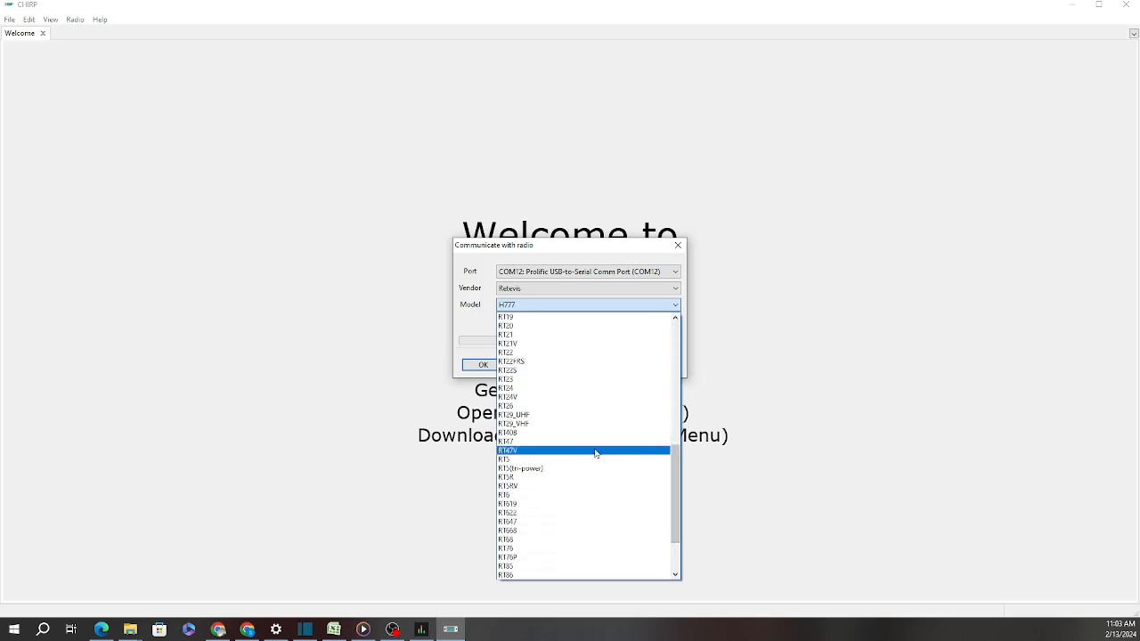
pyautogui.click(521, 452)
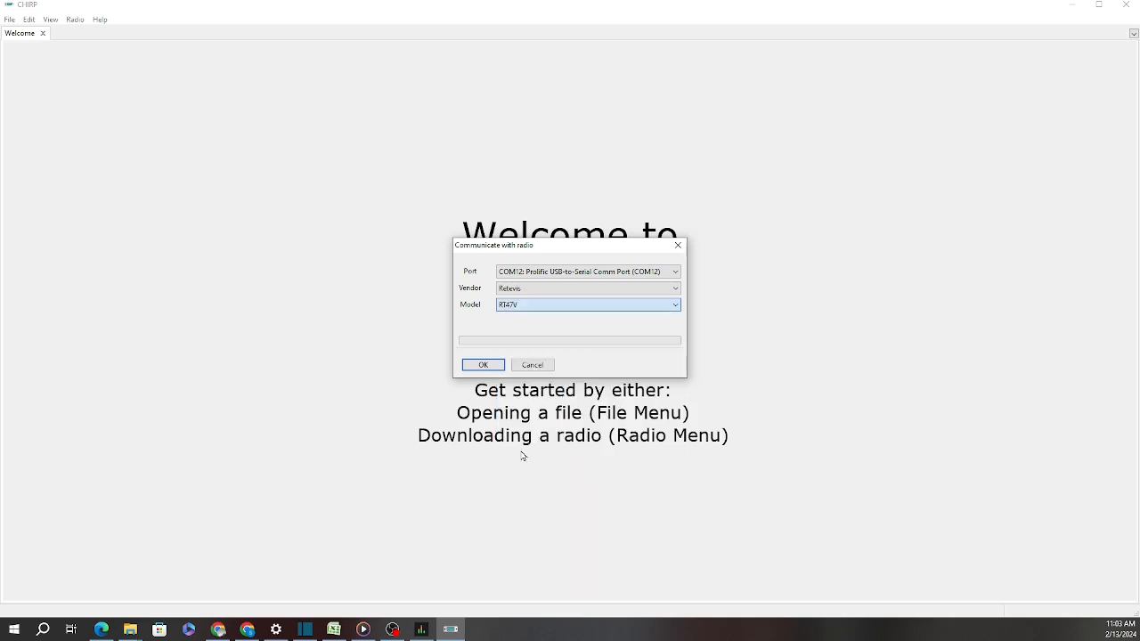
pyautogui.click(481, 368)
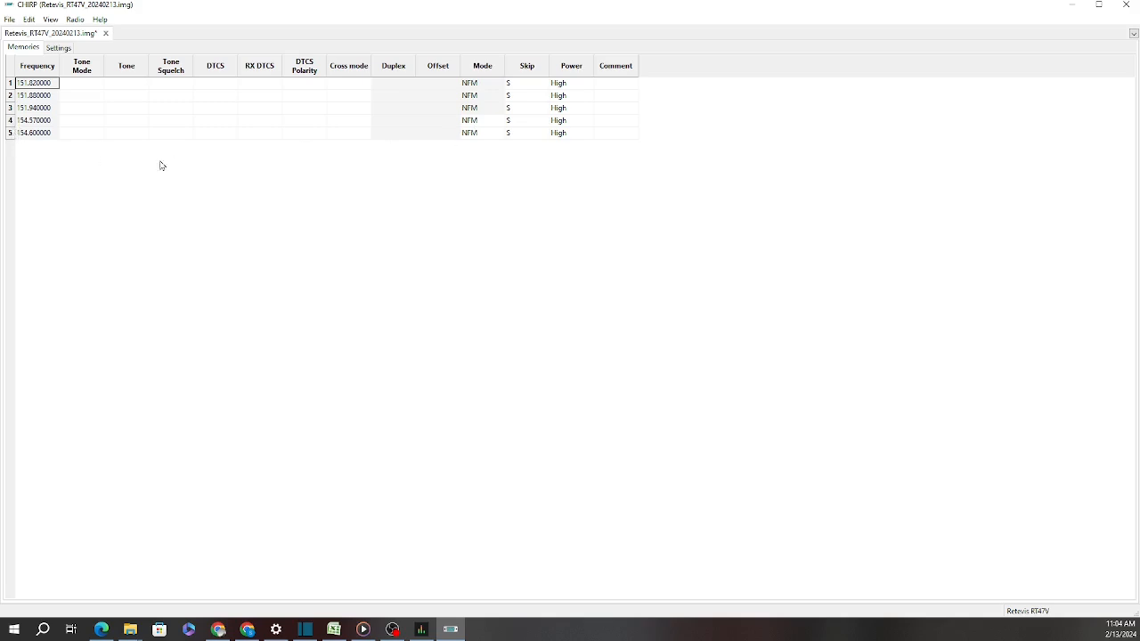
# - Set the mode of channels 4 and 5 to FM
pyautogui.click(491, 120)
pyautogui.click(497, 122)
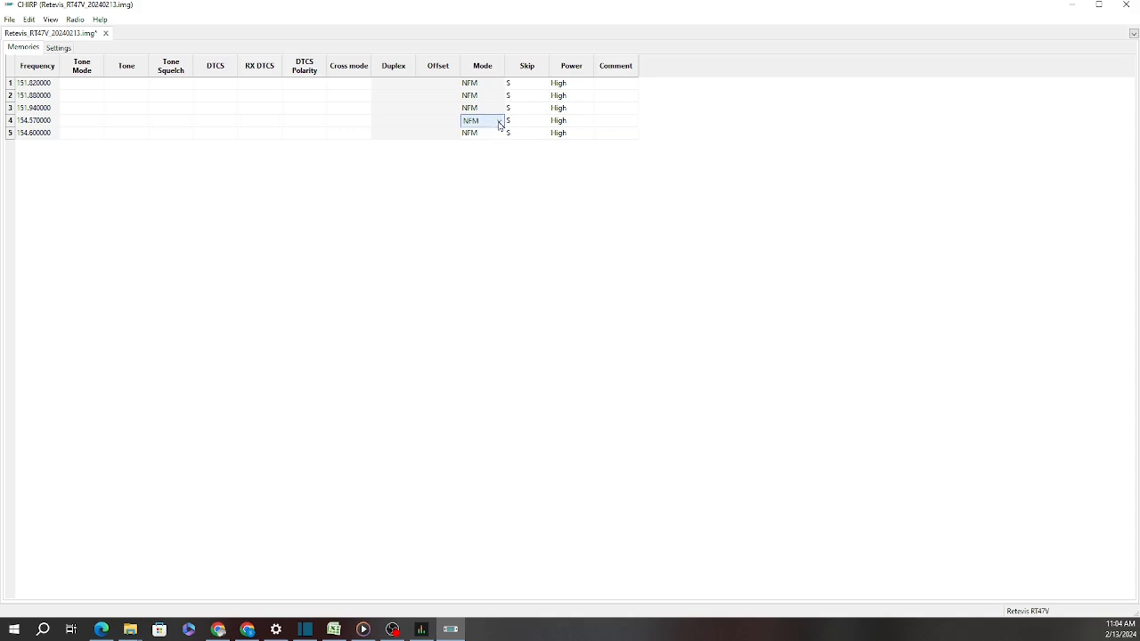
pyautogui.click(499, 122)
pyautogui.click(477, 144)
pyautogui.click(478, 133)
pyautogui.click(490, 135)
pyautogui.click(499, 134)
pyautogui.click(486, 156)
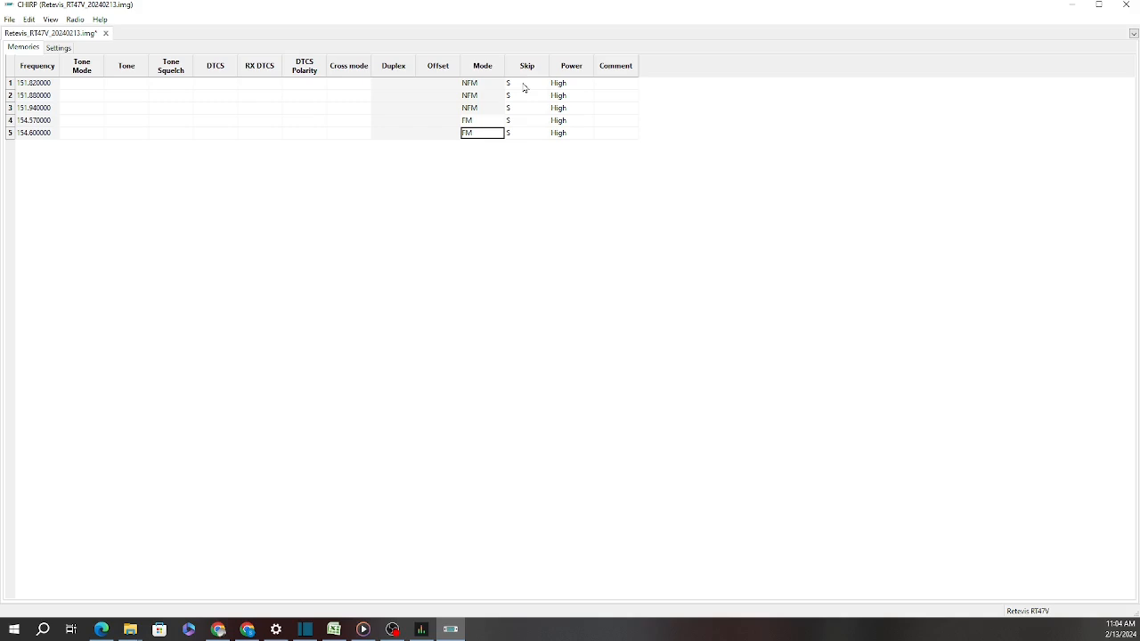
# - Clear the Skip setting of channels 1, 2 and 3 by choosing the blank value
pyautogui.click(525, 87)
pyautogui.click(524, 87)
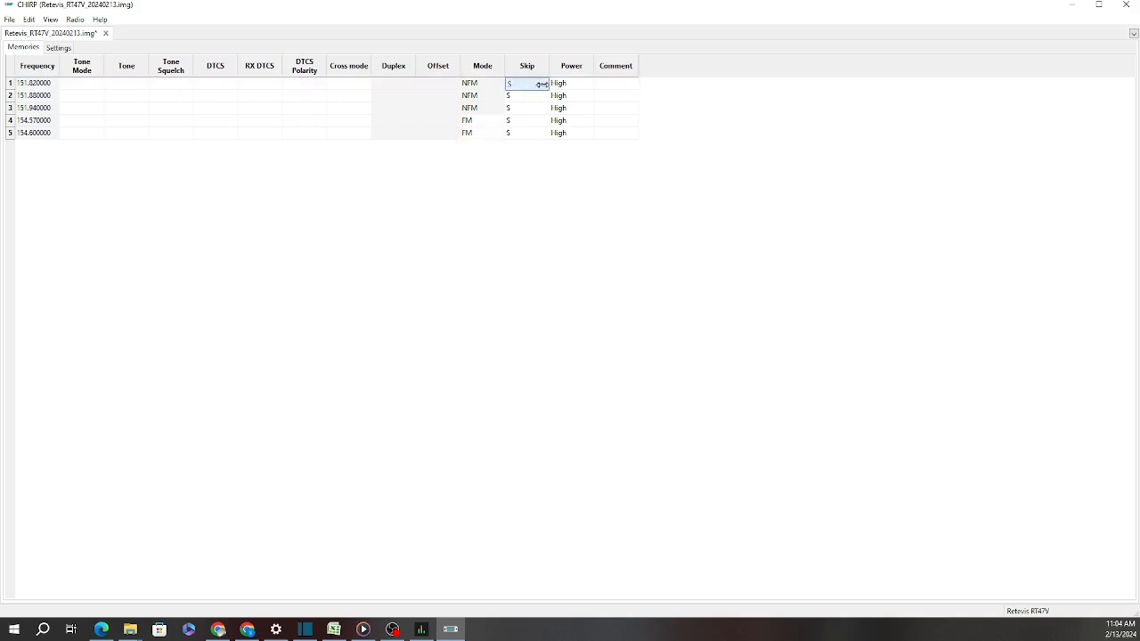
pyautogui.click(542, 86)
pyautogui.click(537, 99)
pyautogui.click(537, 98)
pyautogui.click(537, 98)
pyautogui.click(543, 96)
pyautogui.click(533, 111)
pyautogui.click(534, 109)
pyautogui.click(538, 108)
pyautogui.click(544, 110)
pyautogui.click(532, 120)
# - Clear the Skip setting of channels 4 and 5 by choosing the blank value
pyautogui.click(533, 121)
pyautogui.click(534, 120)
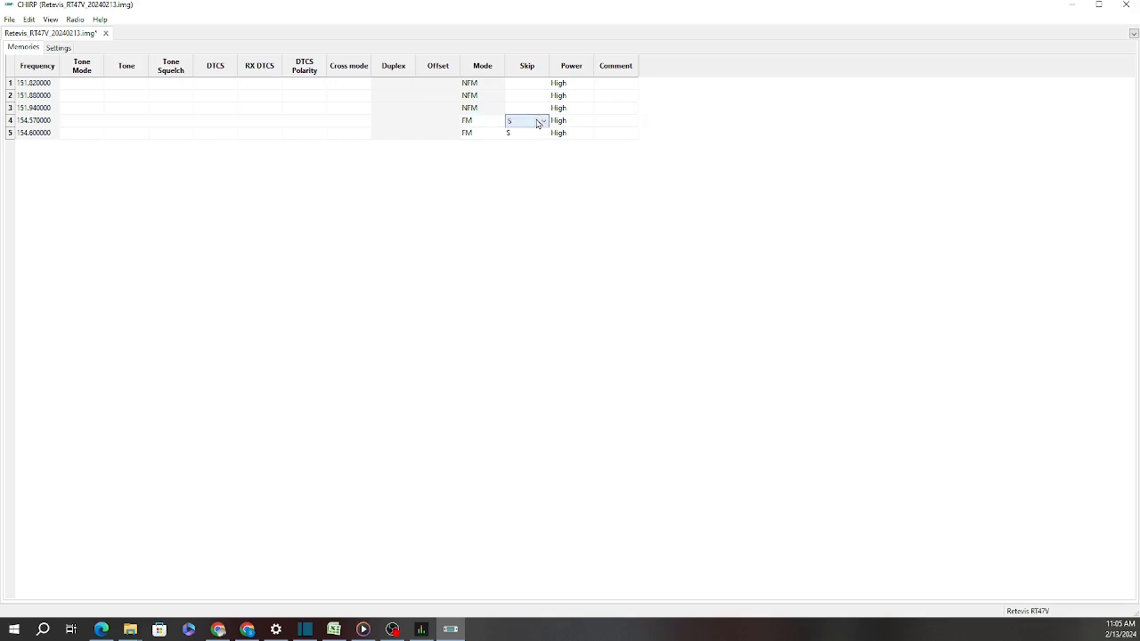
pyautogui.click(539, 123)
pyautogui.click(533, 132)
pyautogui.click(532, 133)
pyautogui.click(538, 134)
pyautogui.click(540, 136)
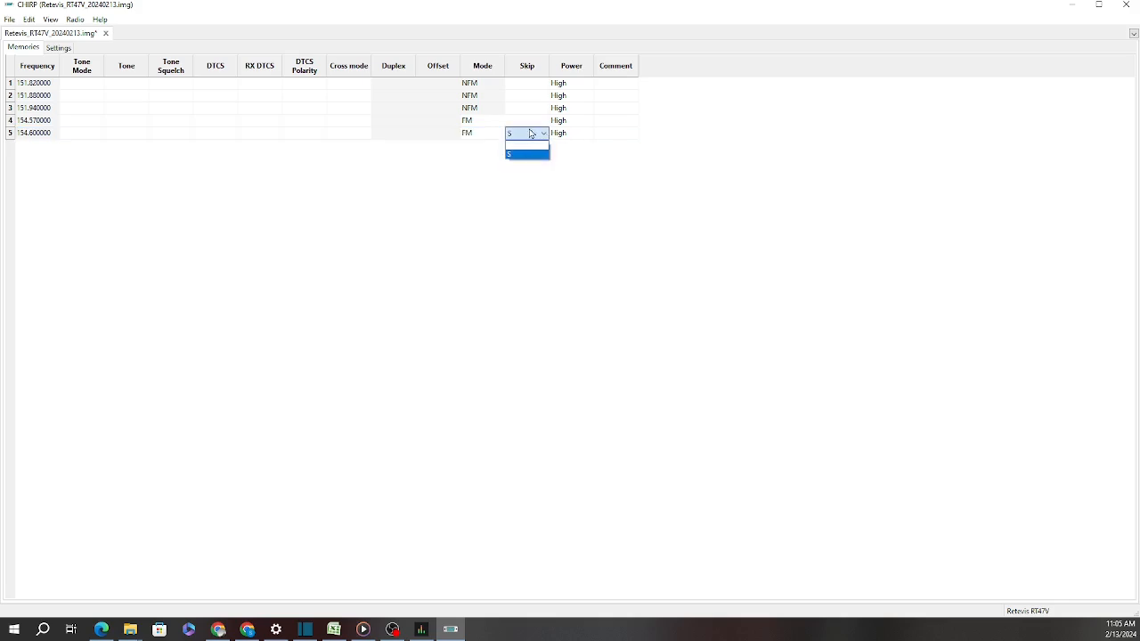
pyautogui.click(531, 146)
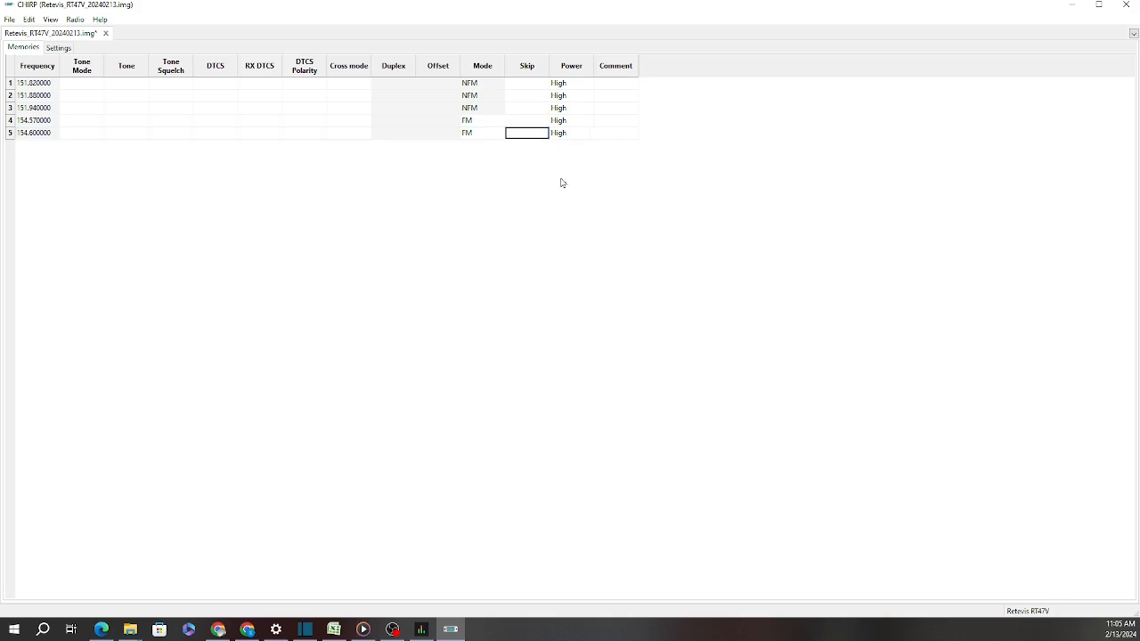
# - Check the power setting of channel 1 without changing it
pyautogui.click(589, 84)
pyautogui.click(589, 84)
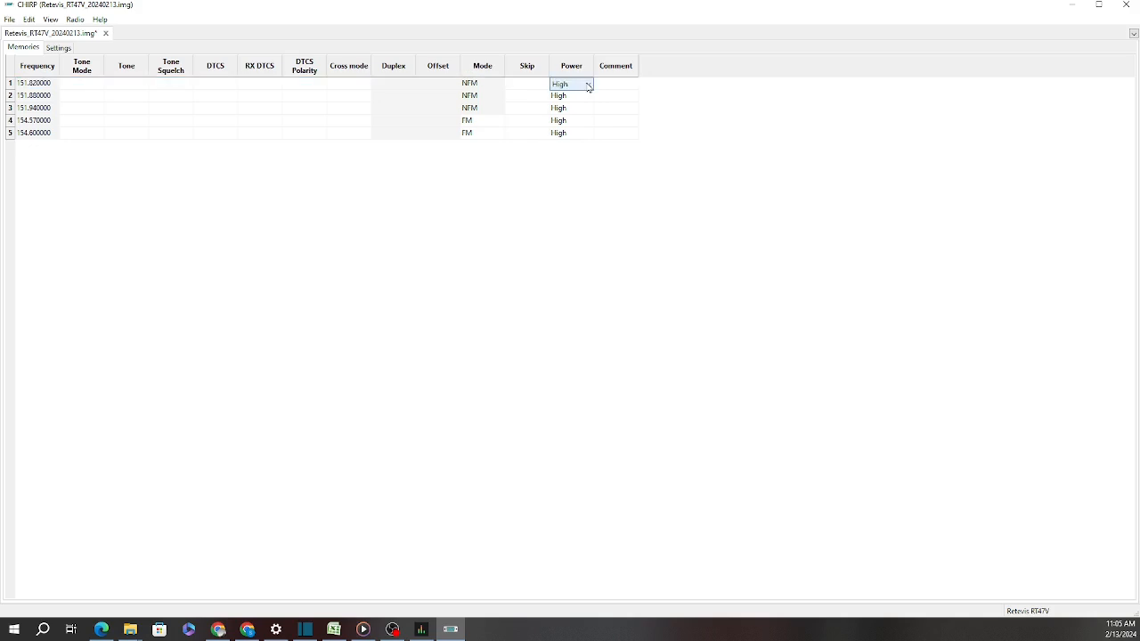
pyautogui.click(584, 86)
pyautogui.click(584, 86)
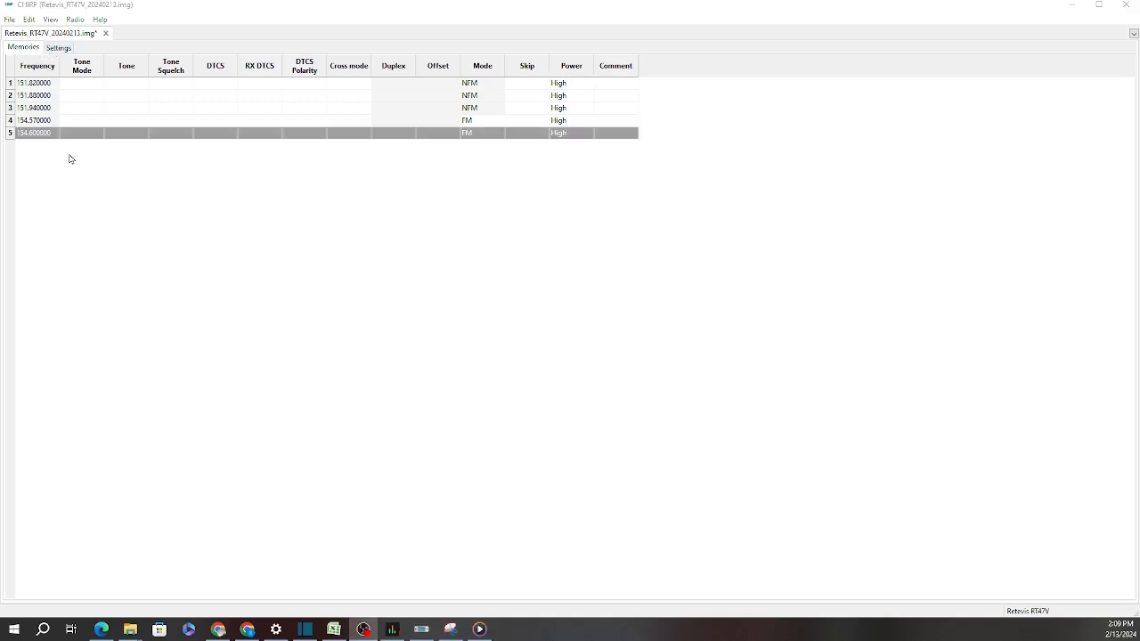
# - Set the tone mode of channel 1 to Tone
pyautogui.click(82, 85)
pyautogui.click(82, 84)
pyautogui.click(82, 84)
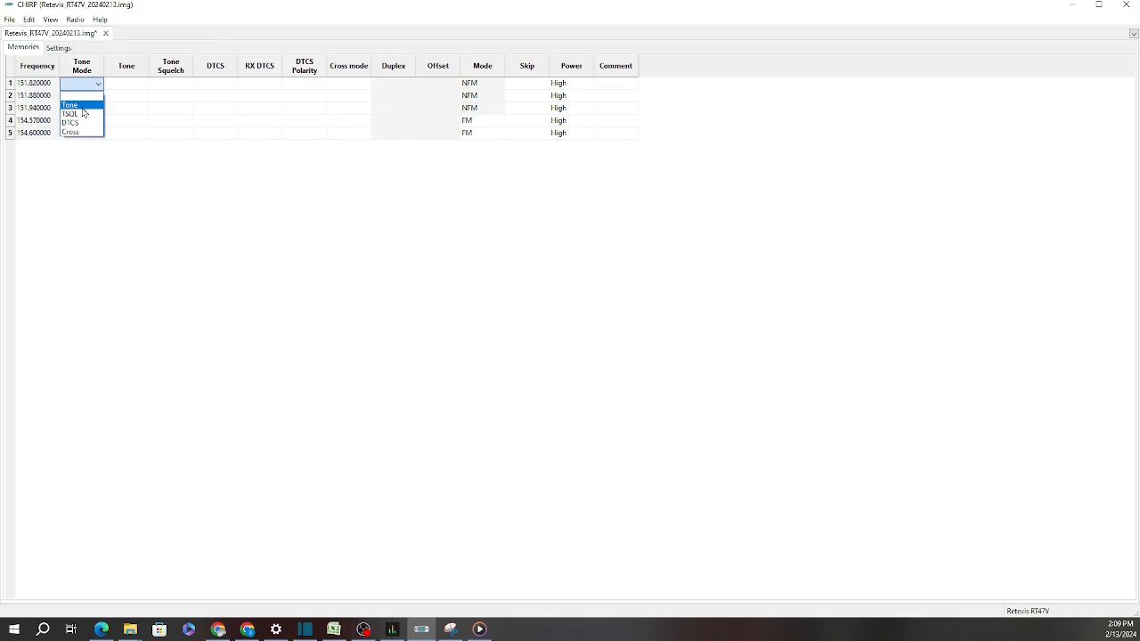
pyautogui.click(83, 108)
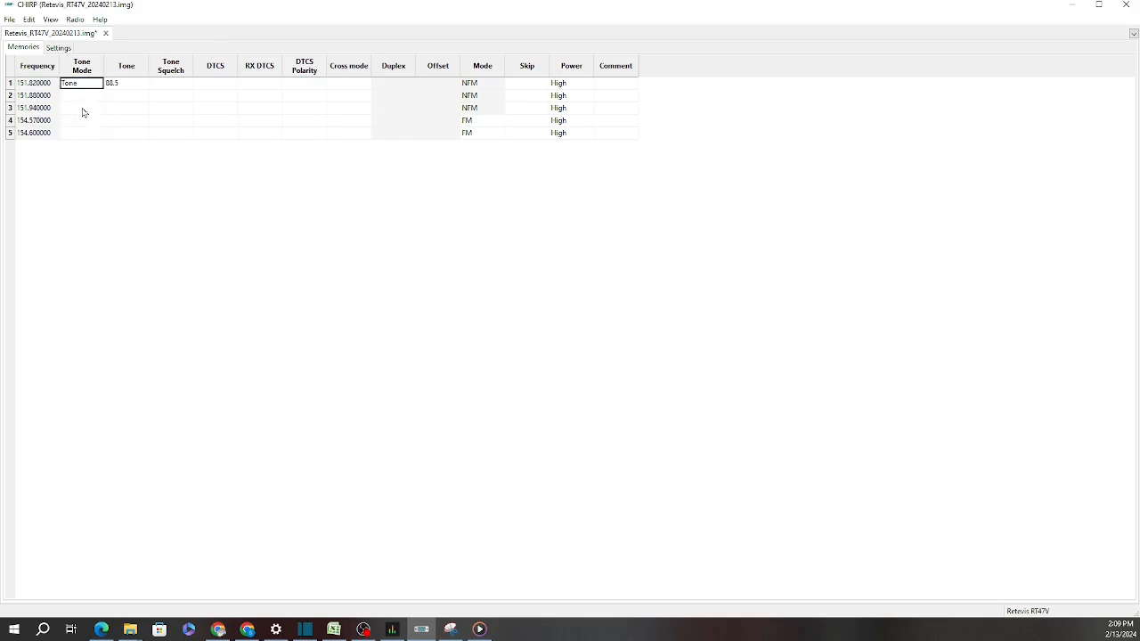
# - Switch channel 1 to TSQL with a tone squelch of 67.0
pyautogui.click(170, 88)
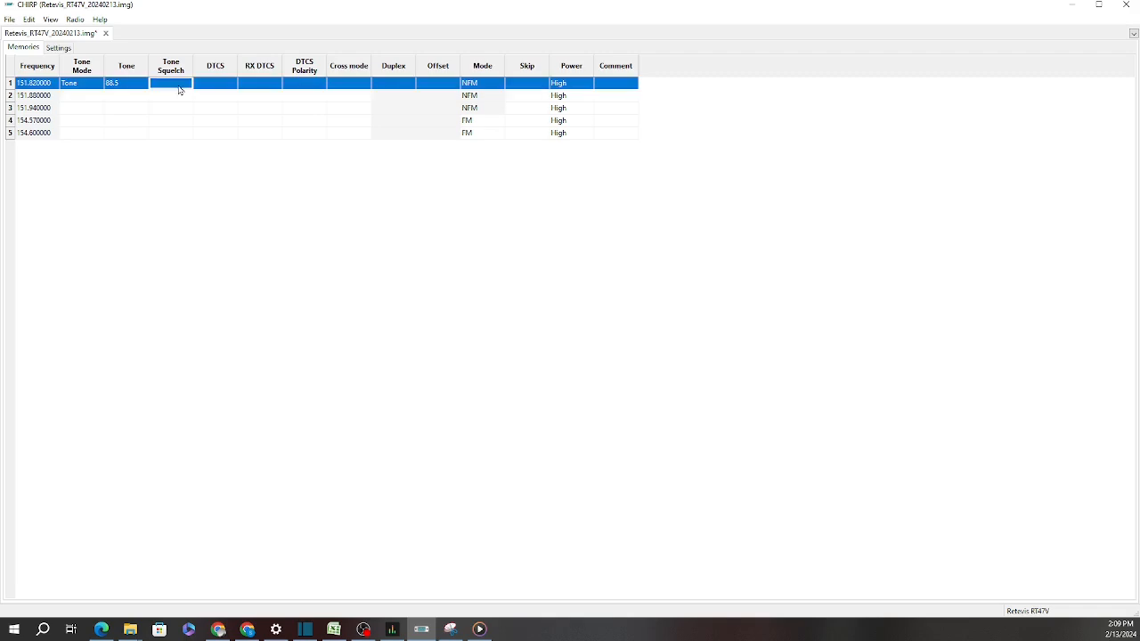
pyautogui.click(183, 85)
pyautogui.click(186, 85)
pyautogui.click(186, 86)
pyautogui.click(186, 86)
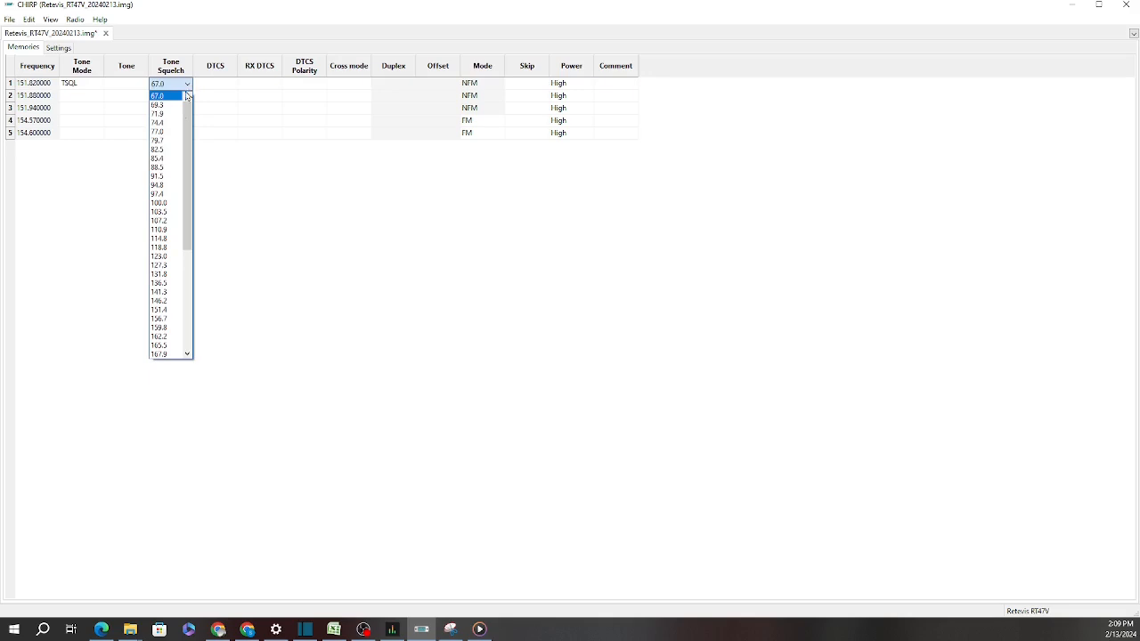
pyautogui.click(187, 84)
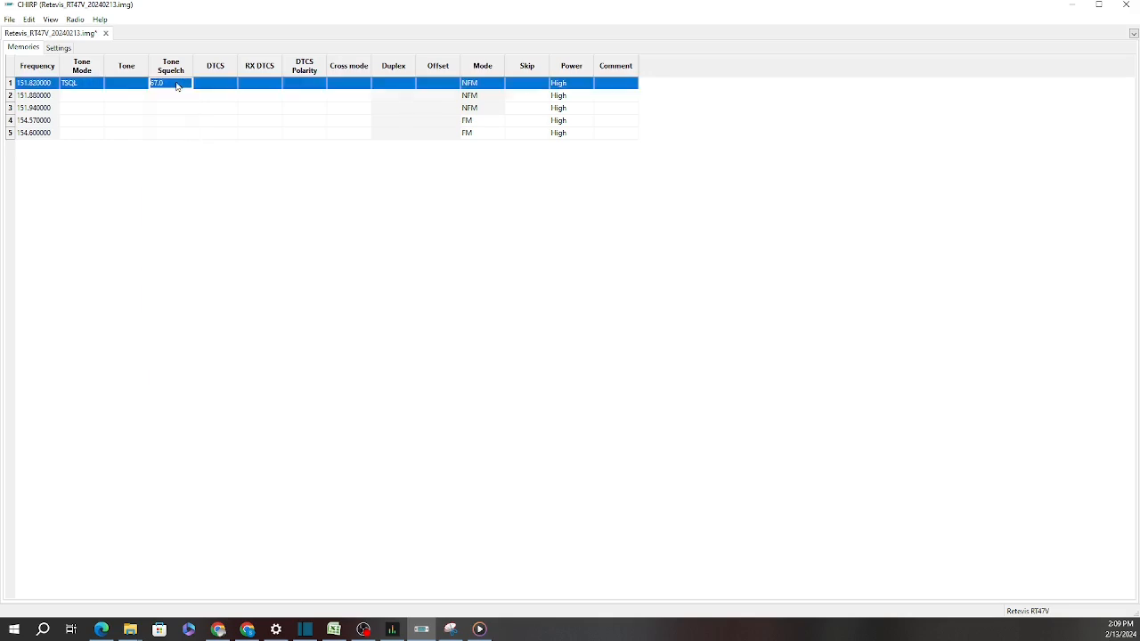
# - Choose DTCS code 023 for channel 1
pyautogui.click(216, 85)
pyautogui.click(217, 84)
pyautogui.click(231, 84)
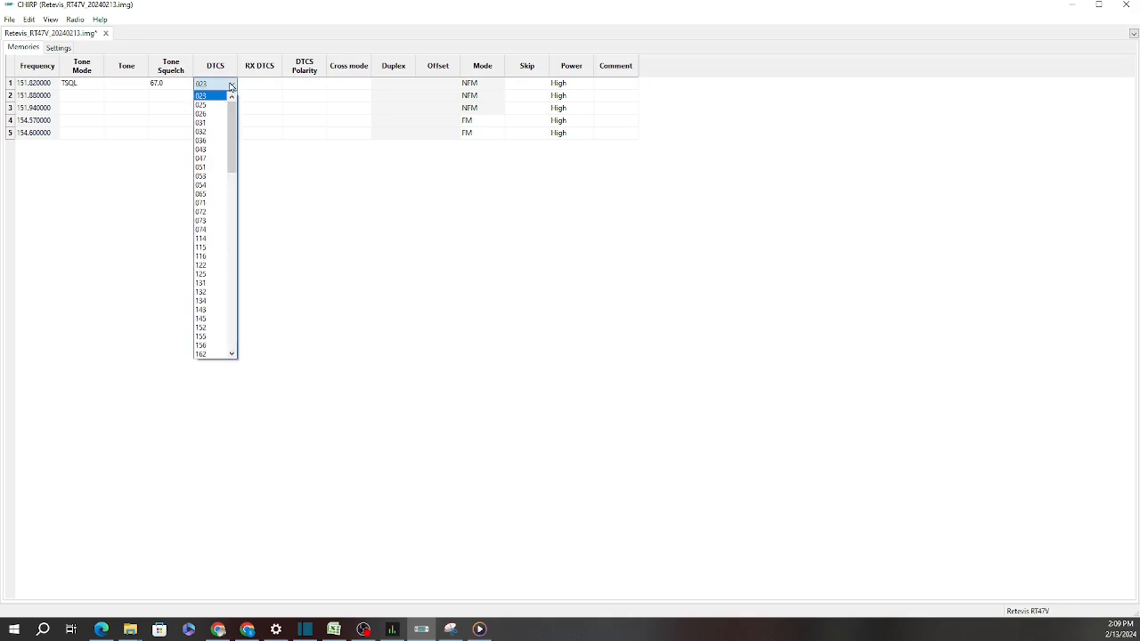
pyautogui.click(212, 95)
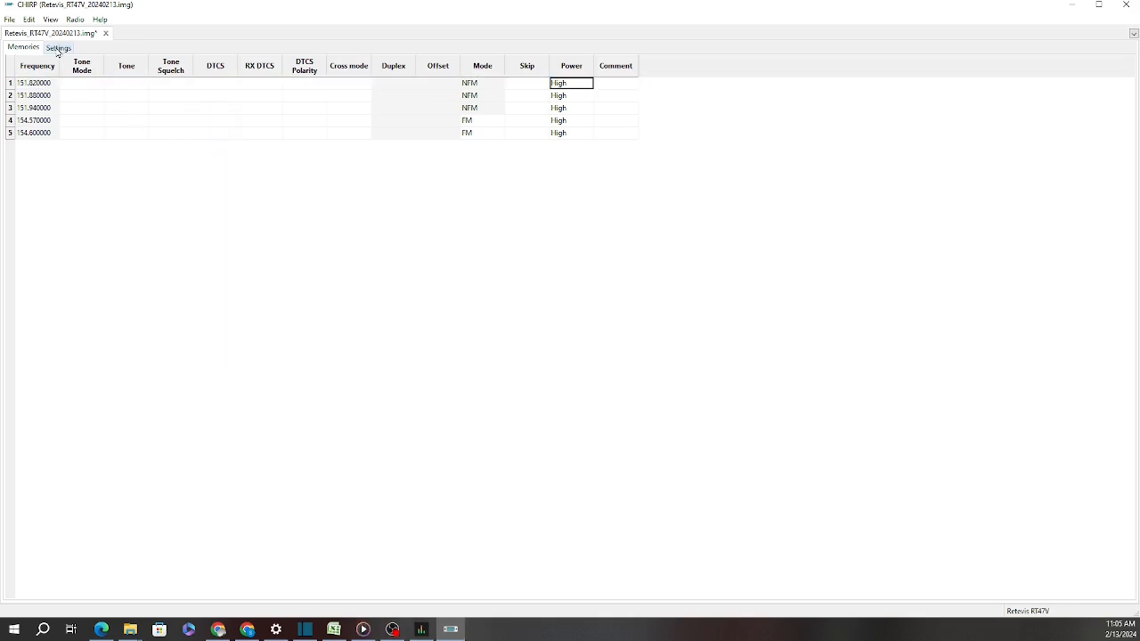
# - Open the radio's basic settings and set the squelch level to 2
pyautogui.click(58, 50)
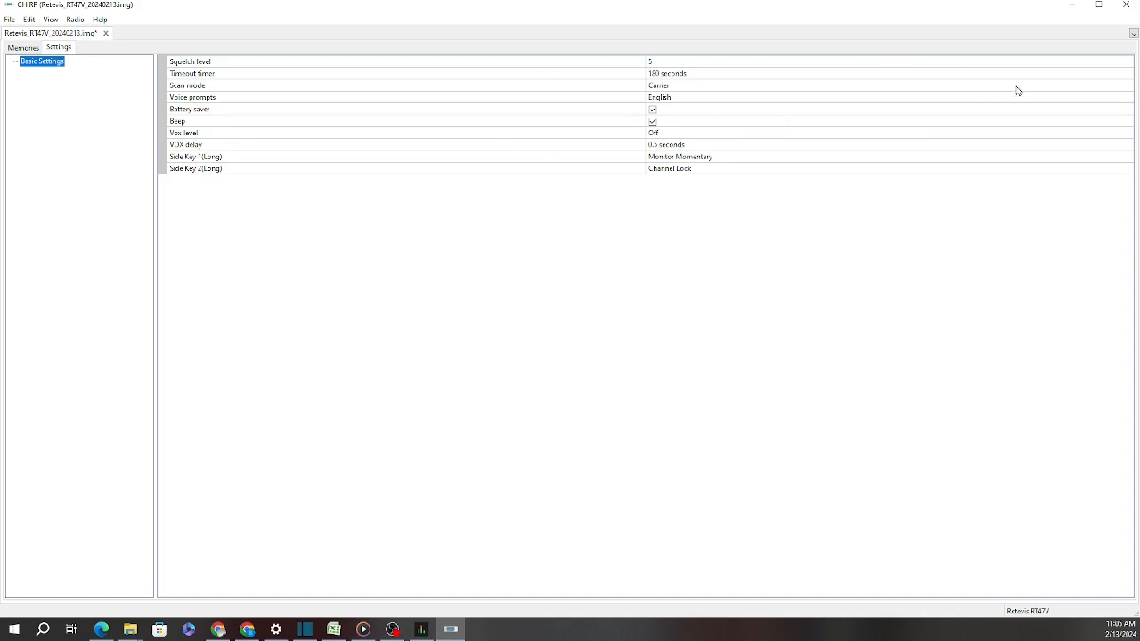
pyautogui.click(1095, 61)
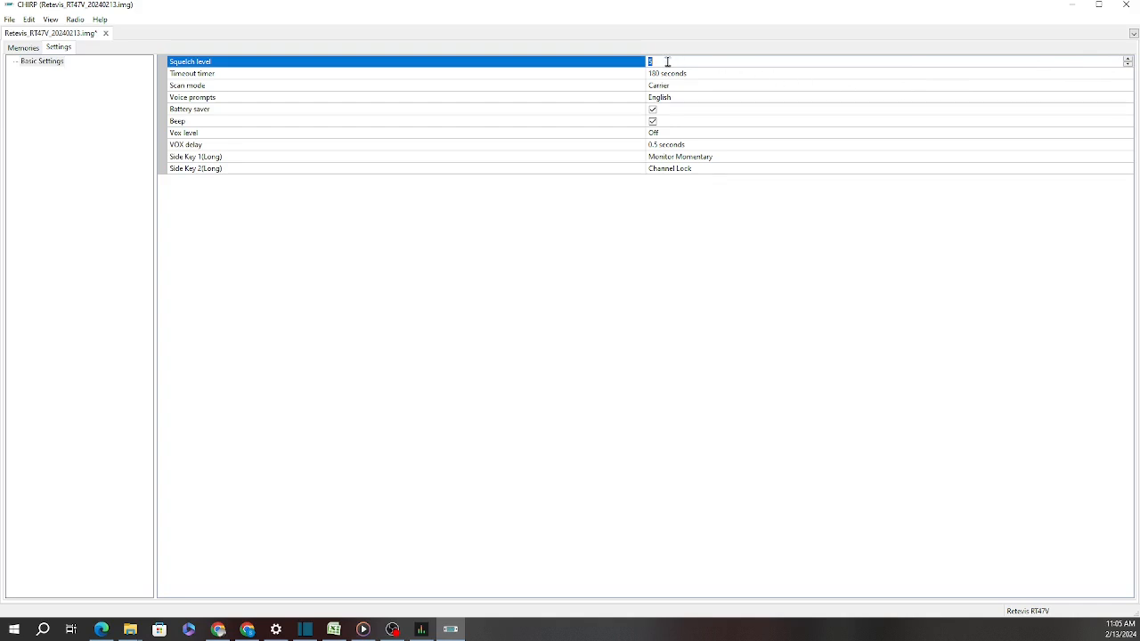
pyautogui.write('2')
# - Examine the available options for the timeout timer, scan mode and voice prompts
pyautogui.click(691, 75)
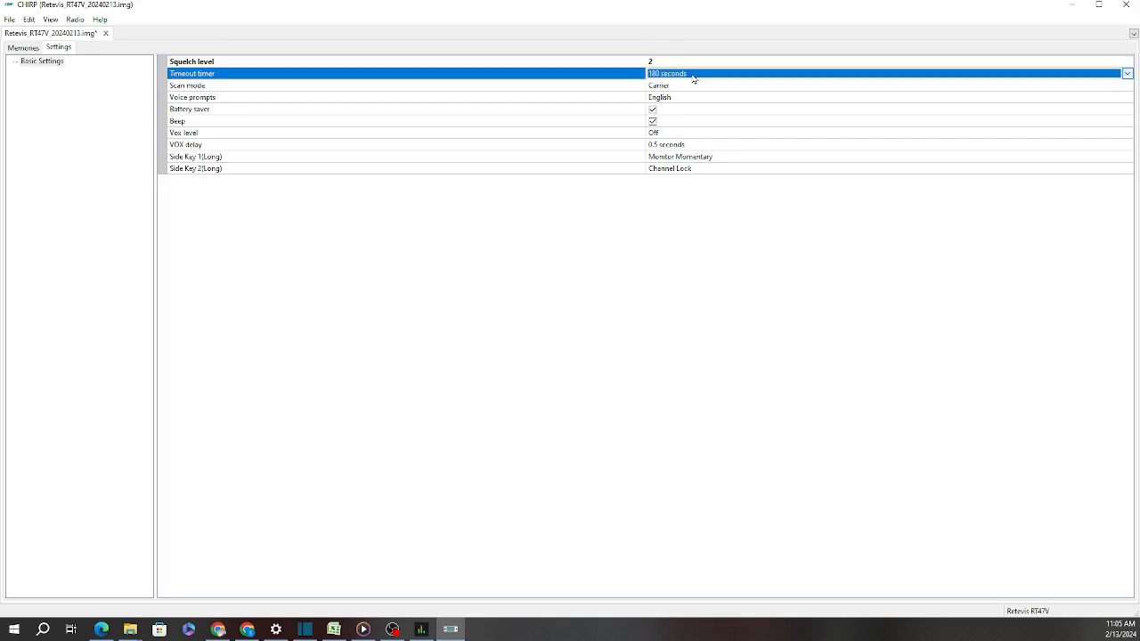
pyautogui.click(1126, 74)
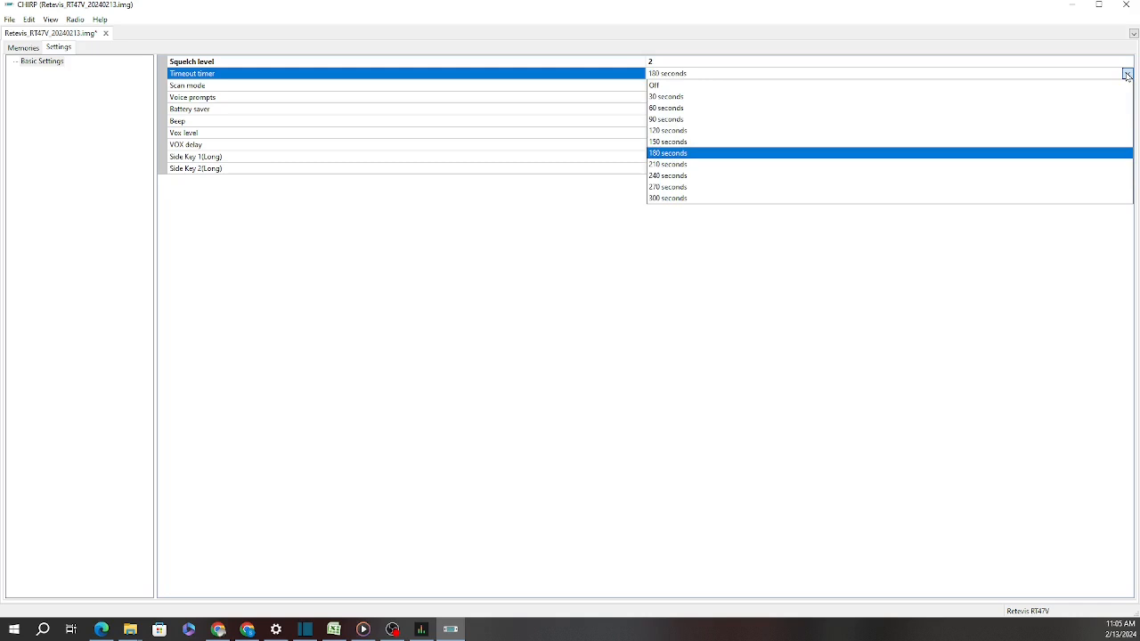
pyautogui.click(1129, 76)
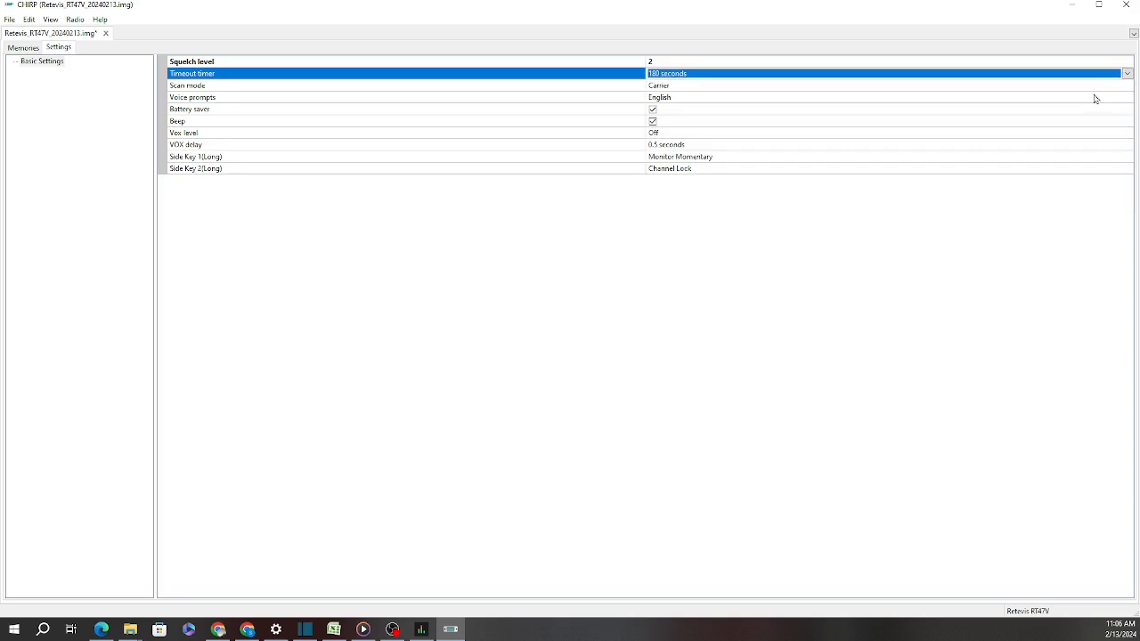
pyautogui.click(852, 89)
pyautogui.click(1127, 85)
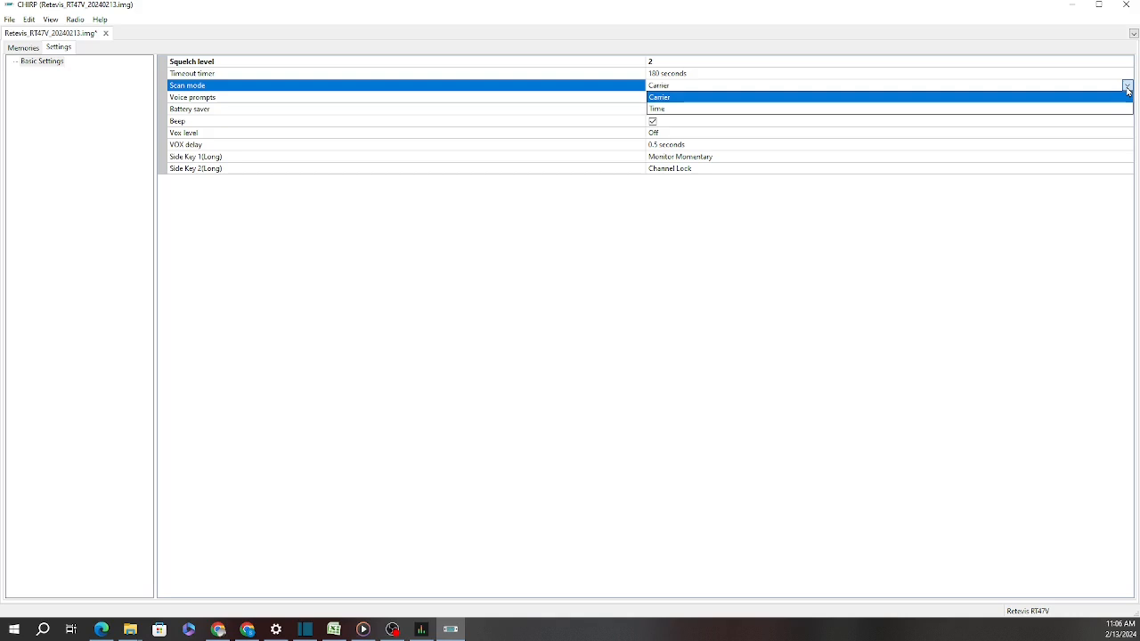
pyautogui.click(1121, 88)
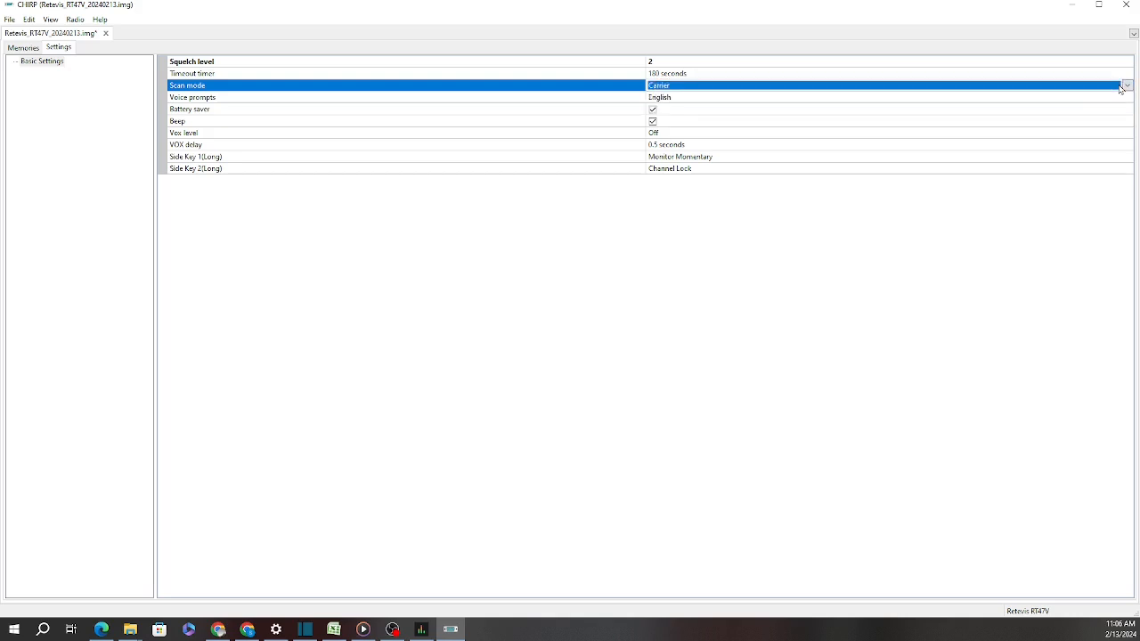
pyautogui.click(292, 100)
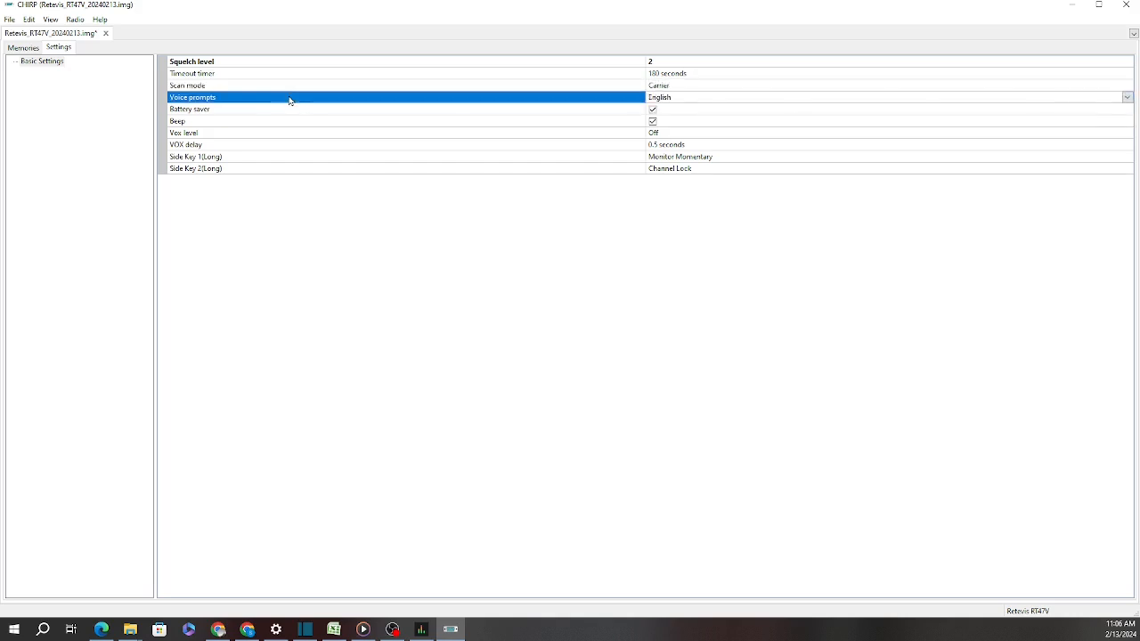
pyautogui.click(739, 102)
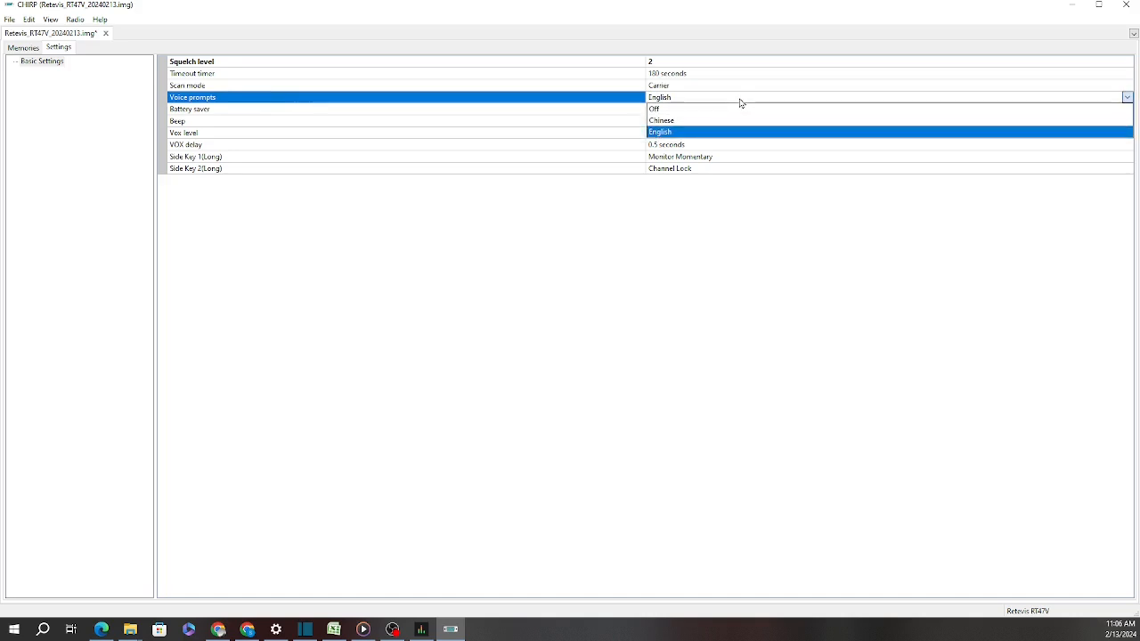
pyautogui.click(739, 102)
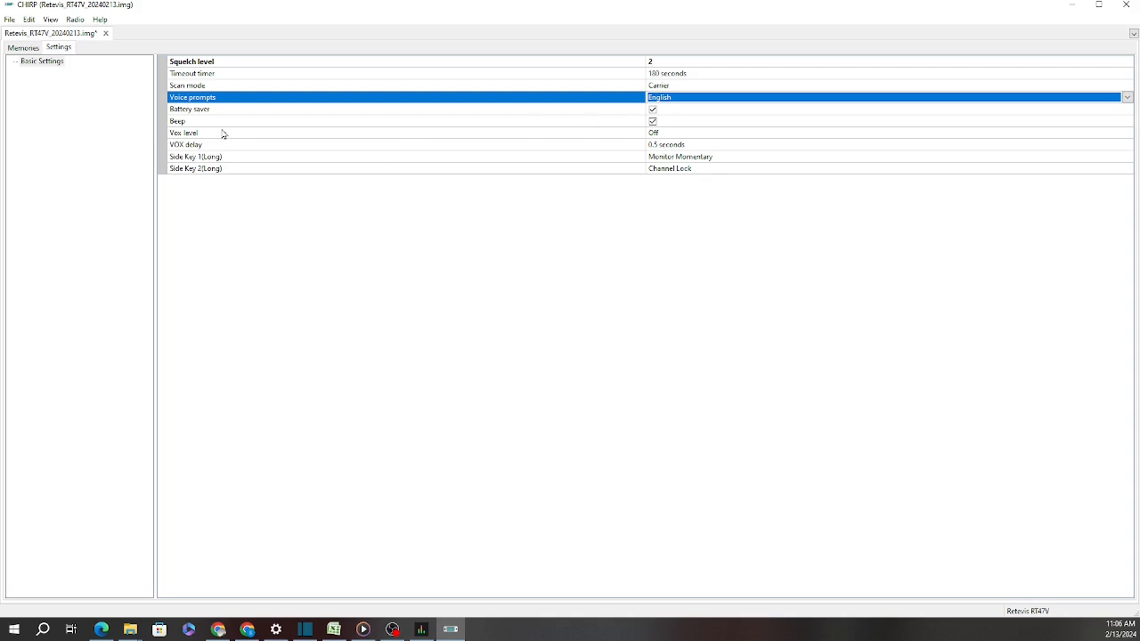
# - Examine the available options for the VOX level, VOX delay and long press of Side Key 1
pyautogui.click(943, 136)
pyautogui.click(1128, 133)
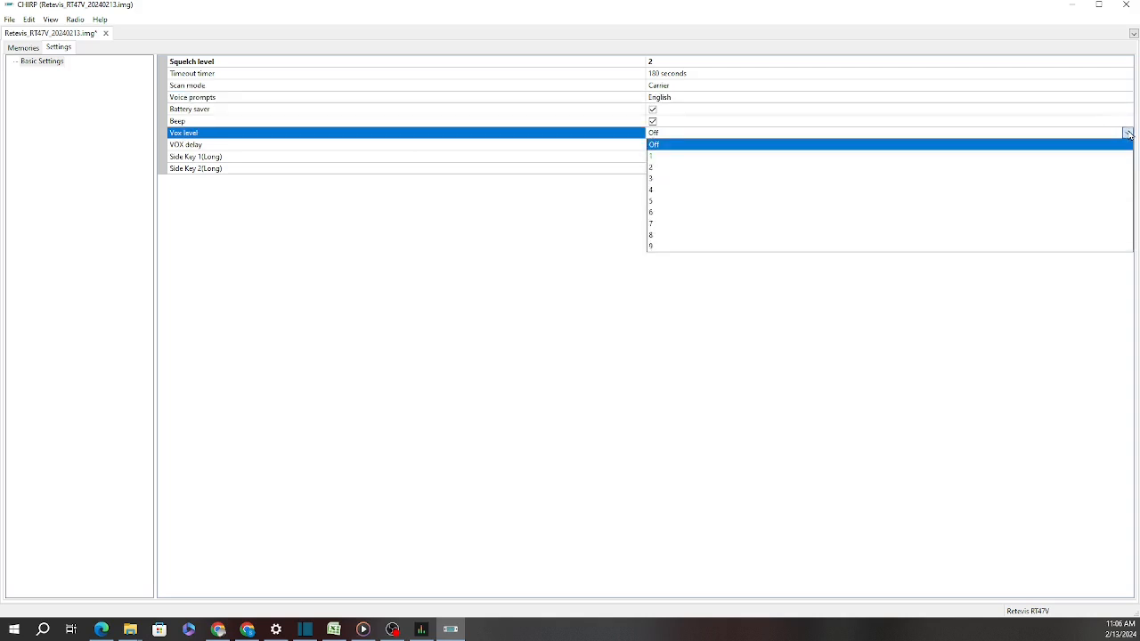
pyautogui.click(1128, 132)
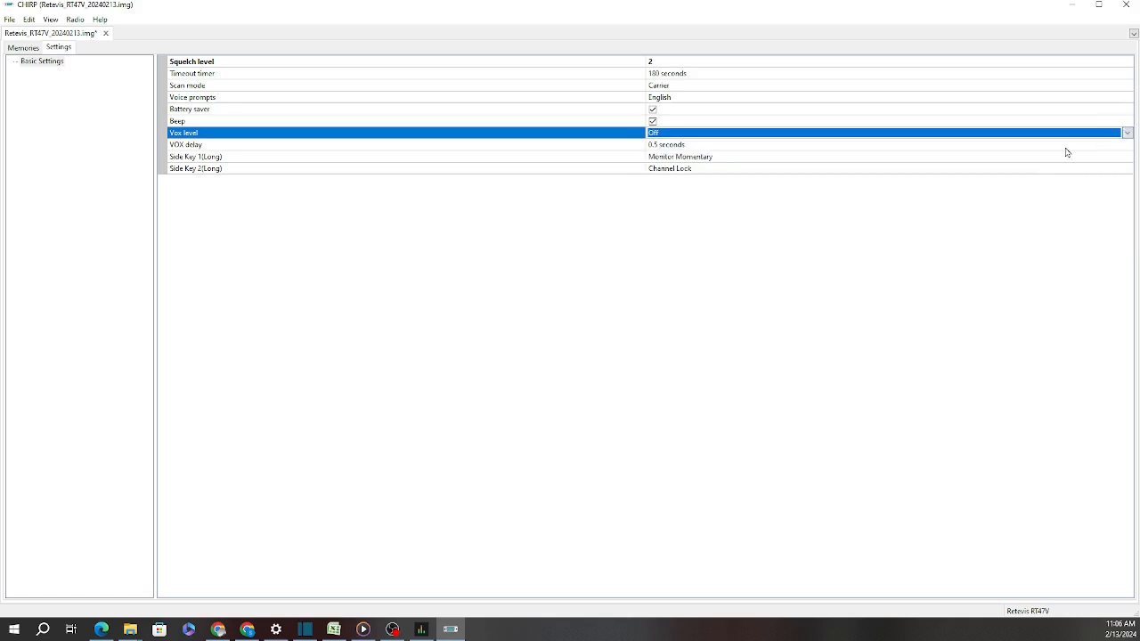
pyautogui.click(1126, 146)
pyautogui.click(1126, 146)
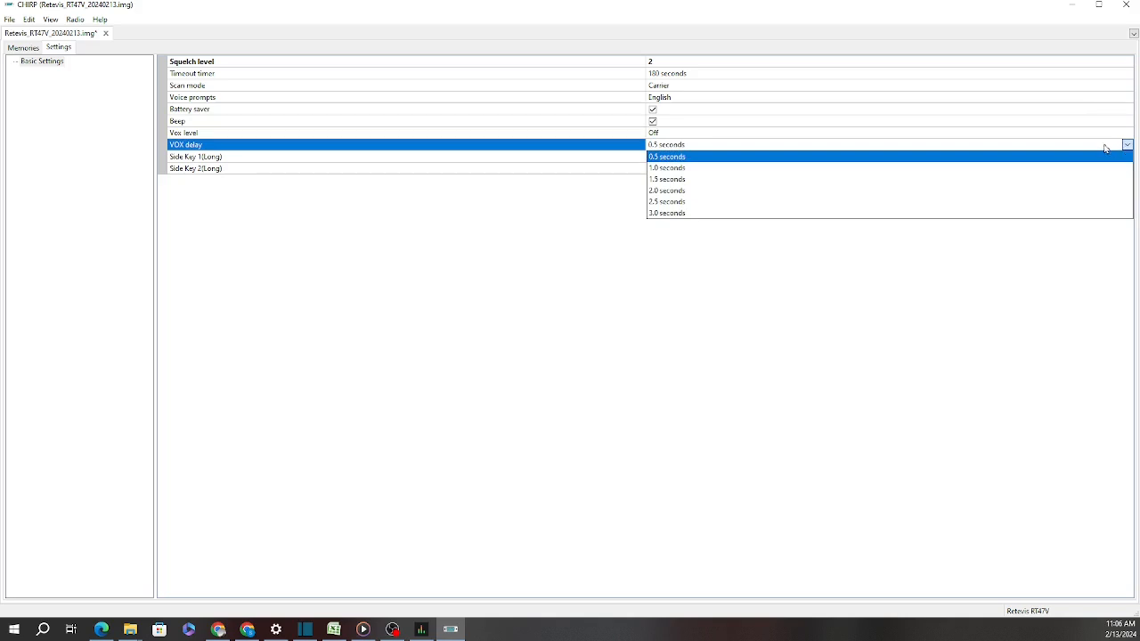
pyautogui.click(1105, 148)
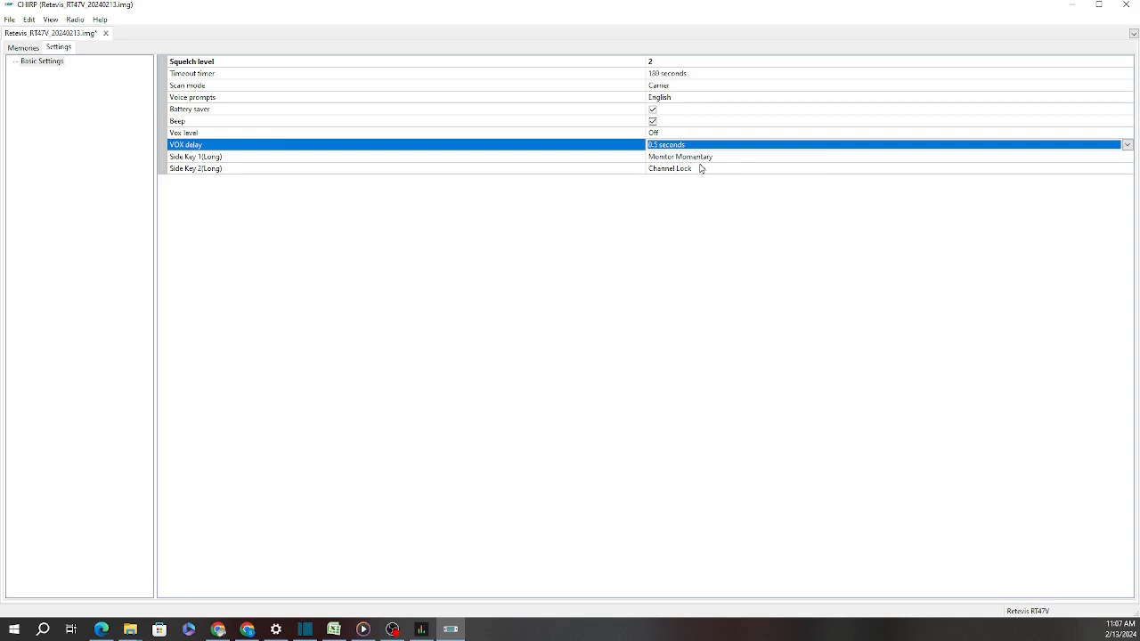
pyautogui.click(815, 158)
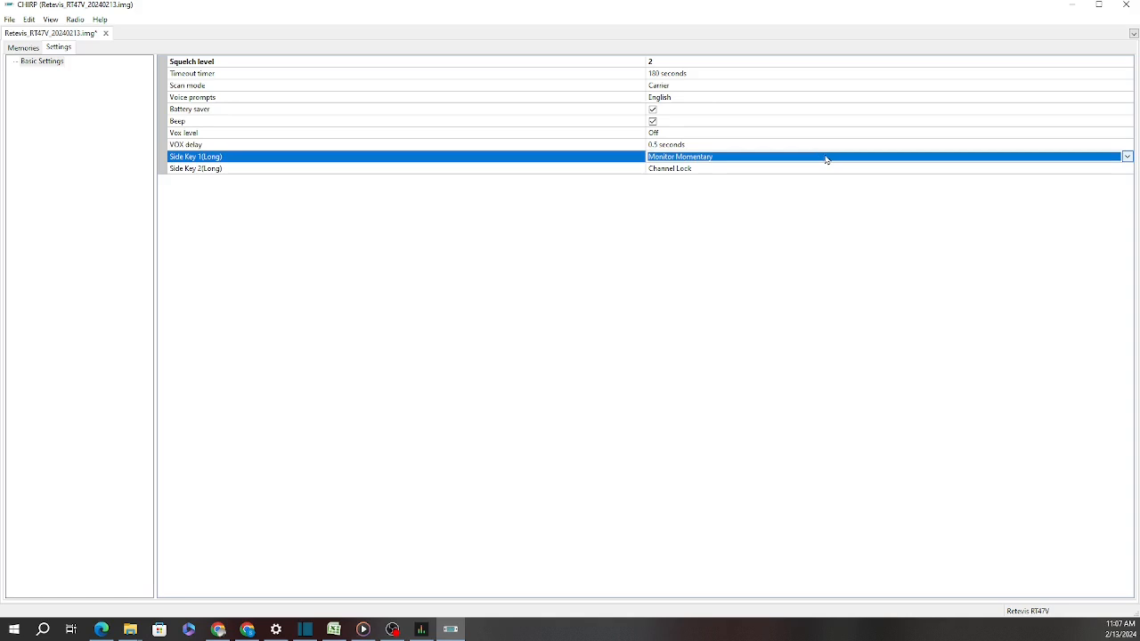
pyautogui.click(824, 159)
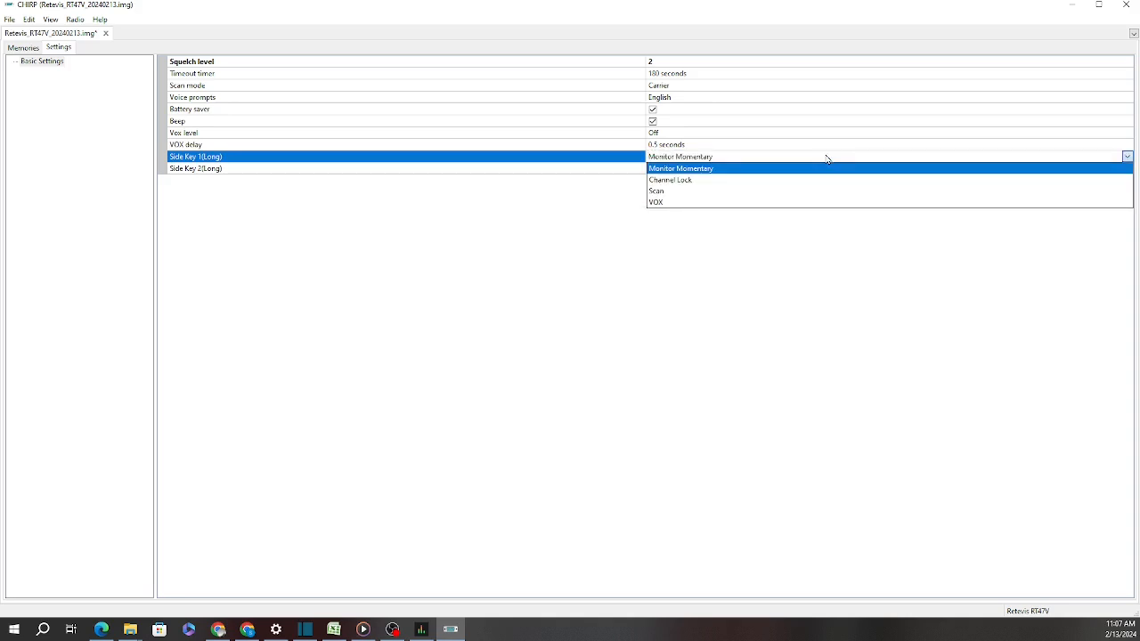
pyautogui.click(826, 158)
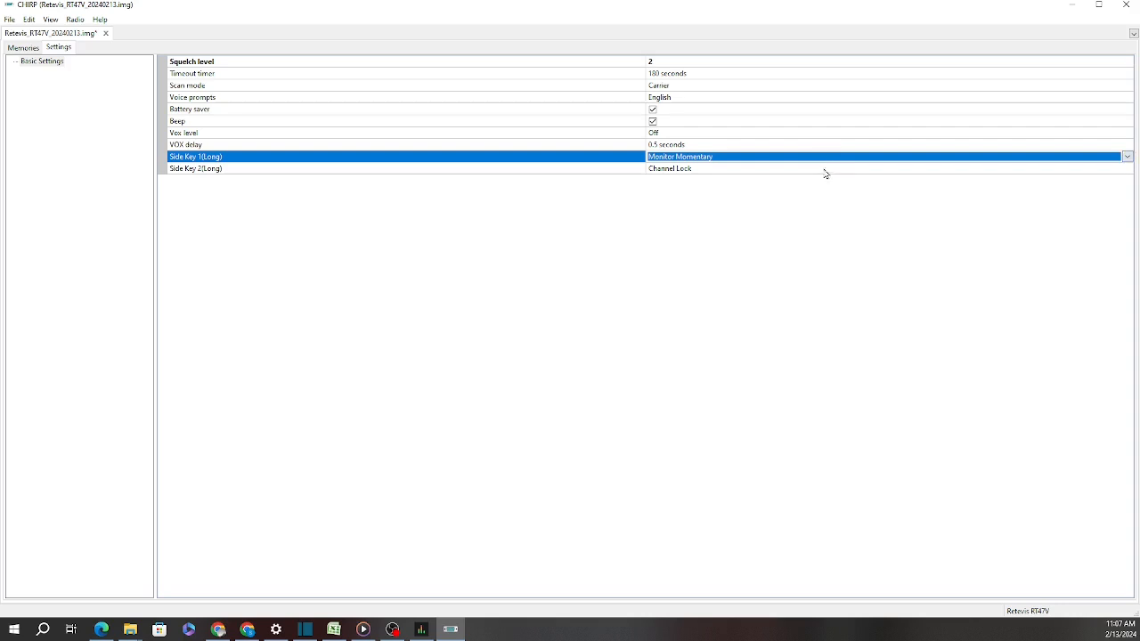
# - Assign the Scan function to the long press of Side Key 2
pyautogui.click(825, 169)
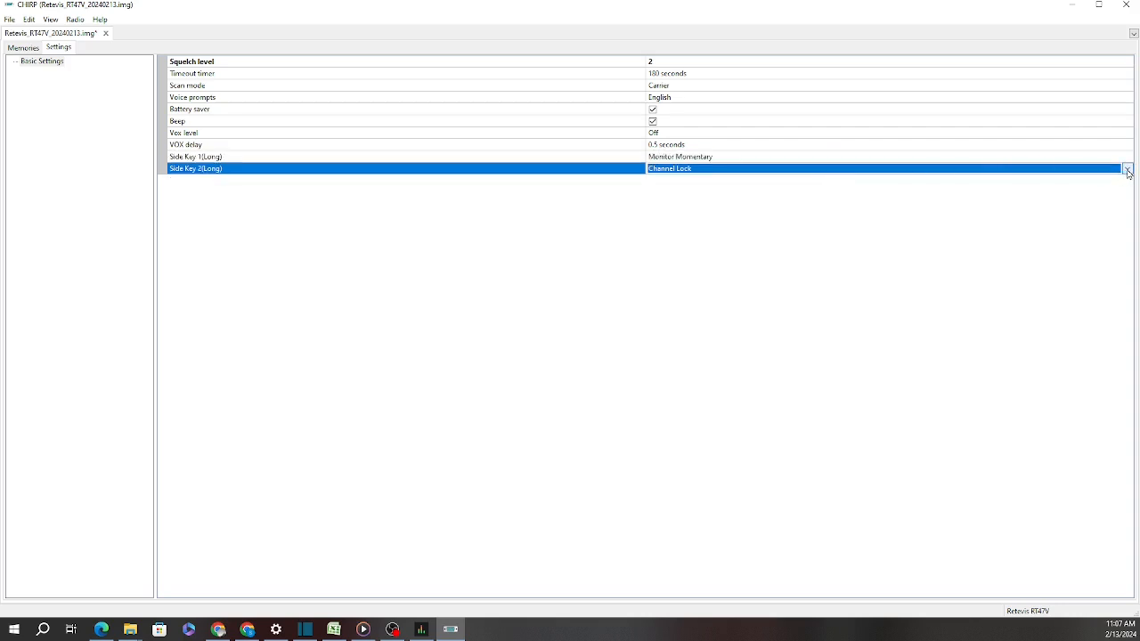
pyautogui.click(1127, 170)
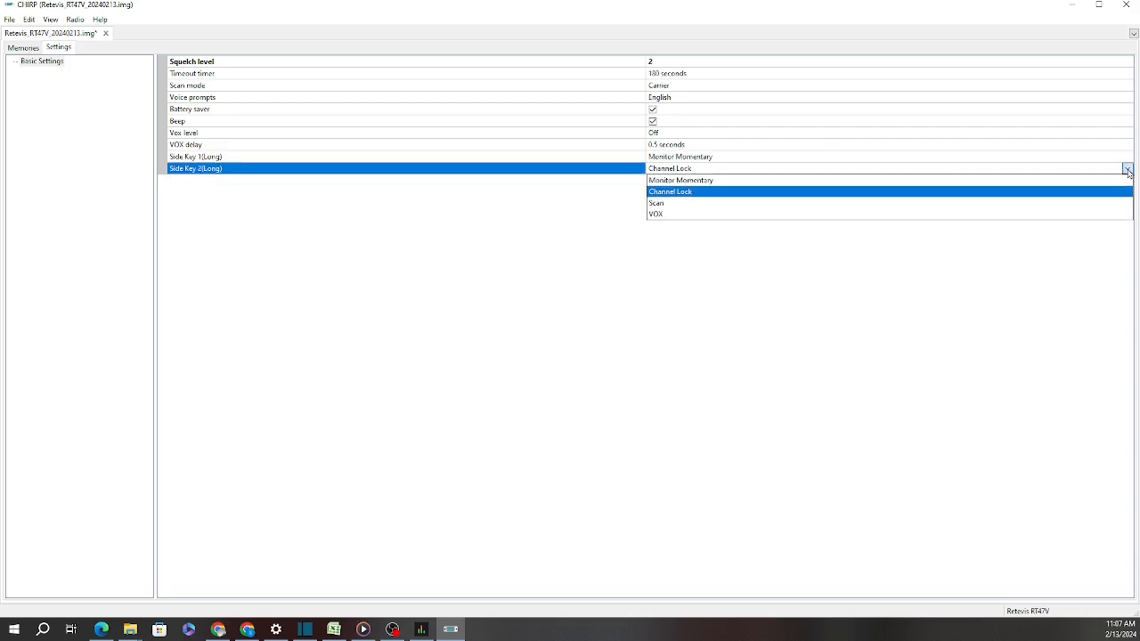
pyautogui.click(673, 204)
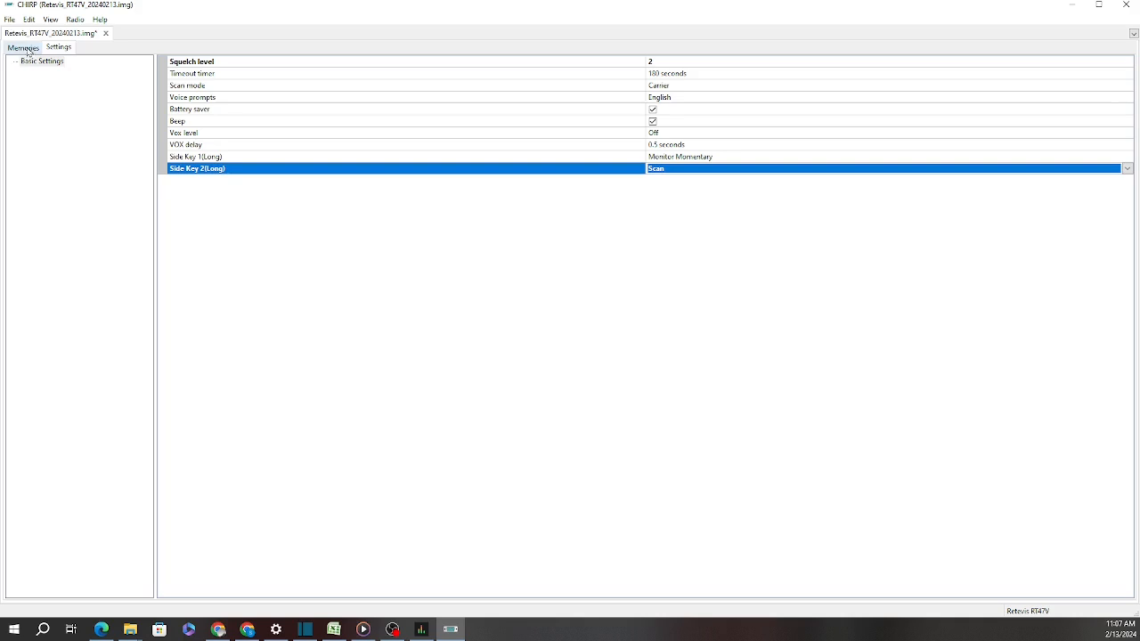
# - Upload the edited configuration to the Retevis RT47V radio over port COM12
pyautogui.click(74, 21)
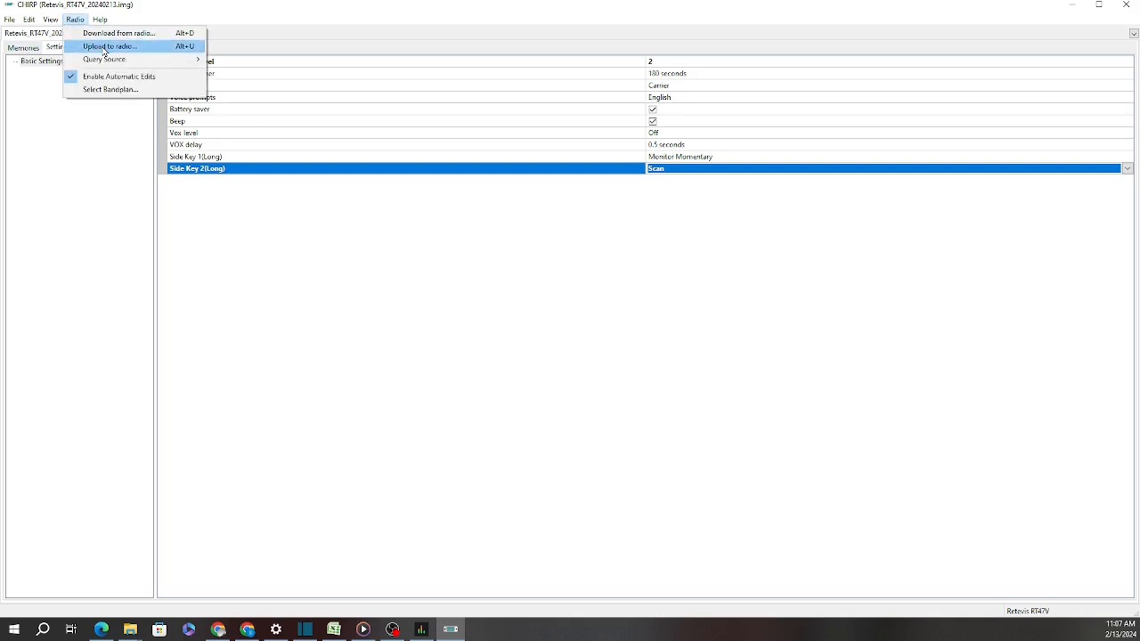
pyautogui.click(104, 47)
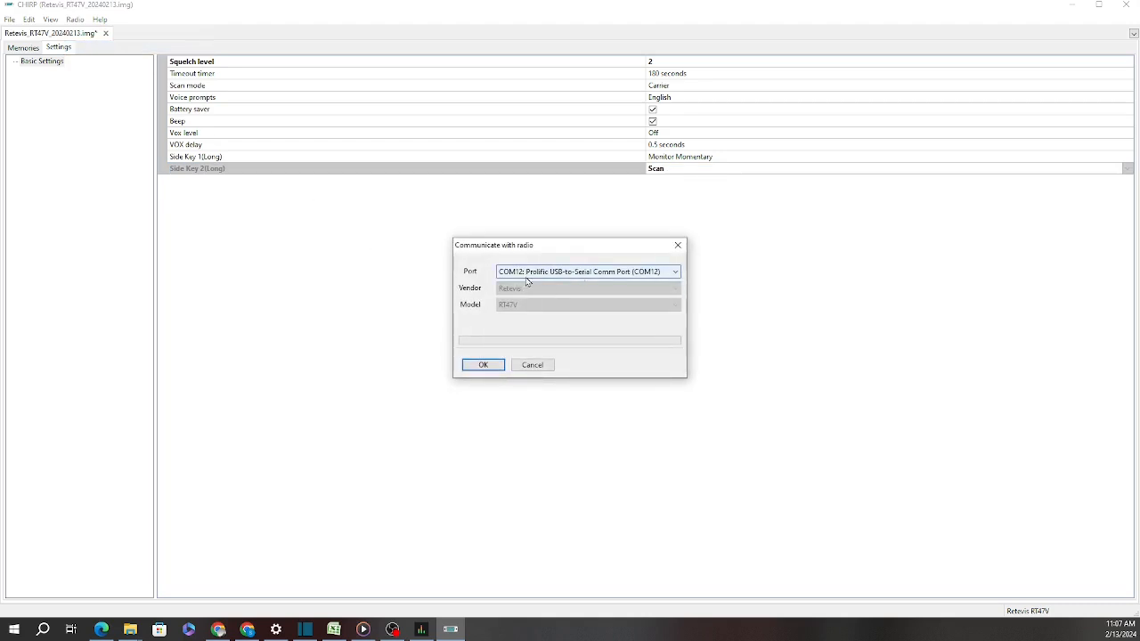
pyautogui.click(483, 365)
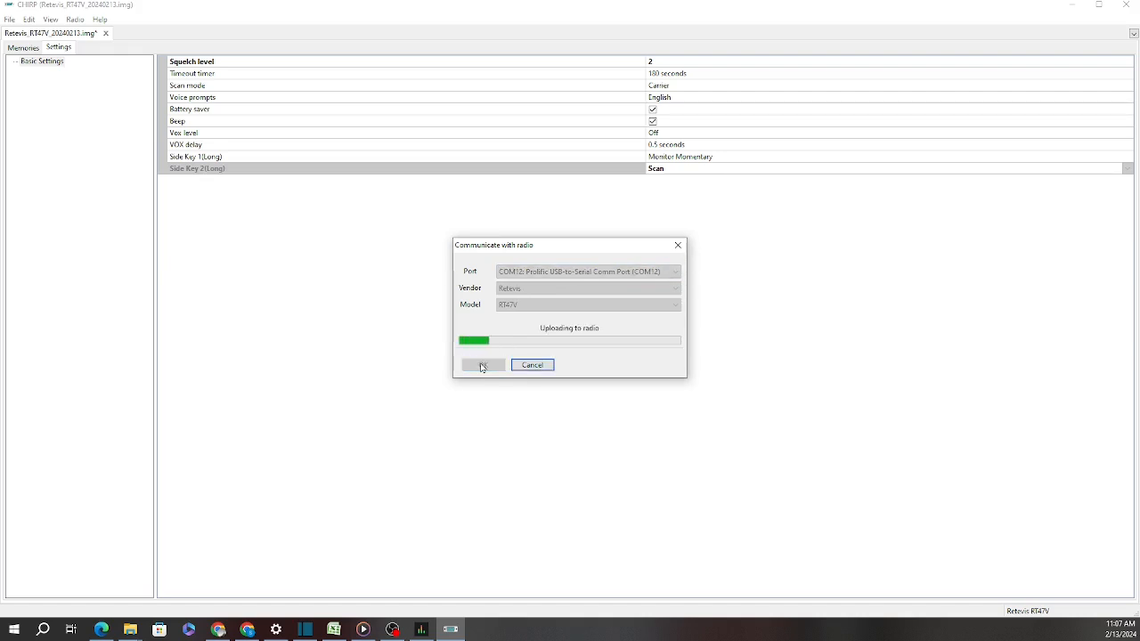